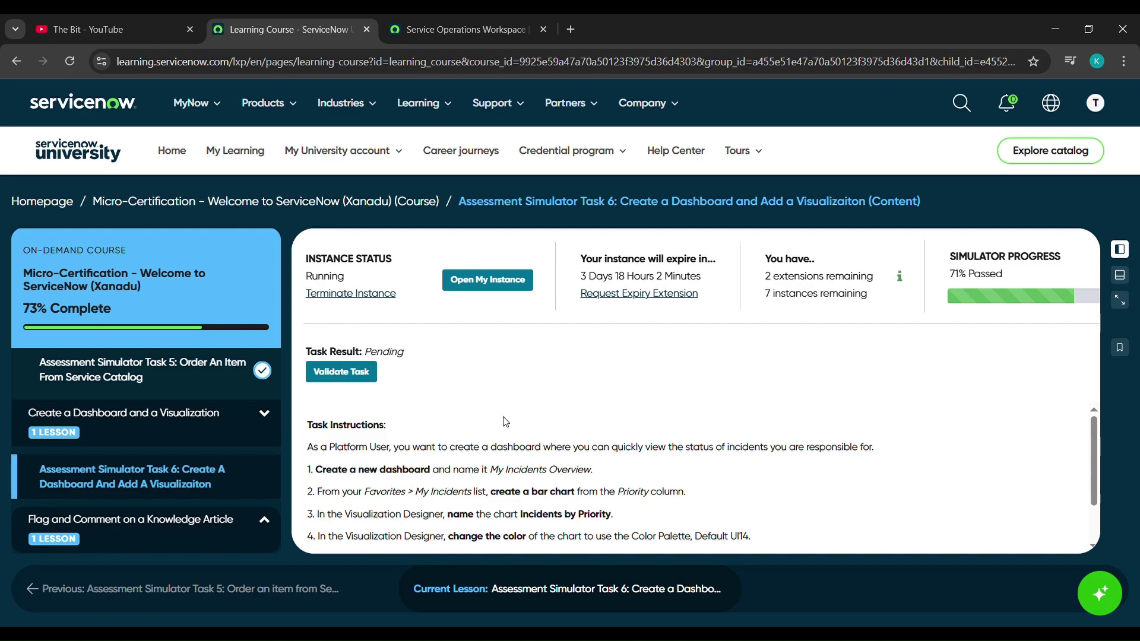
Launch the lab instance from the Task 6 course page with Open My Instance
scroll(186, 519, "down", 1)
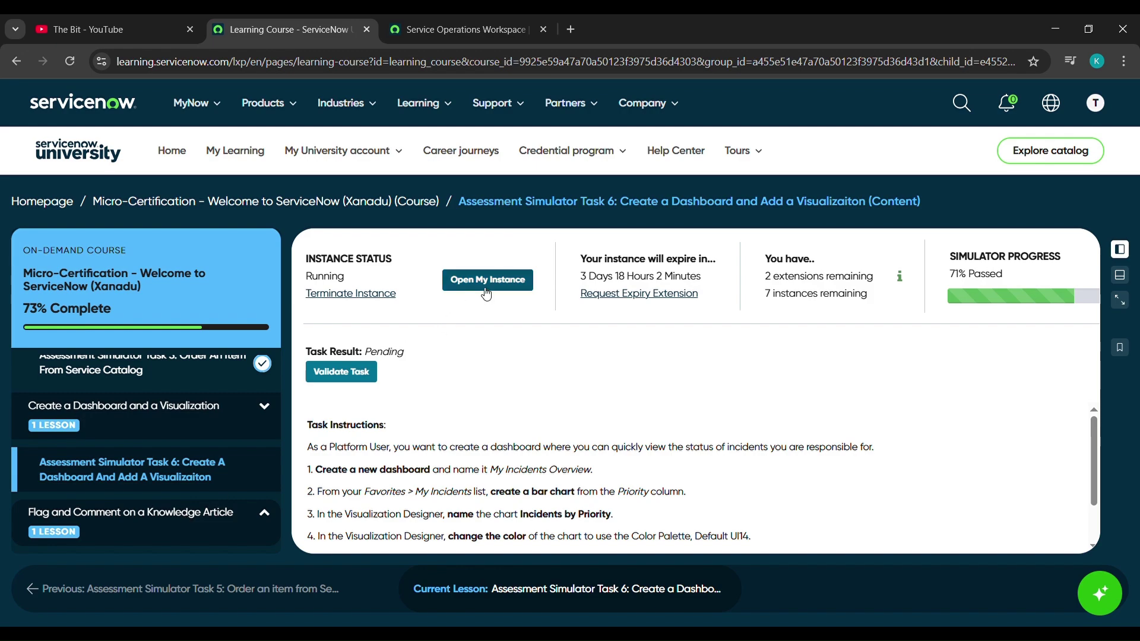
left_click(481, 282)
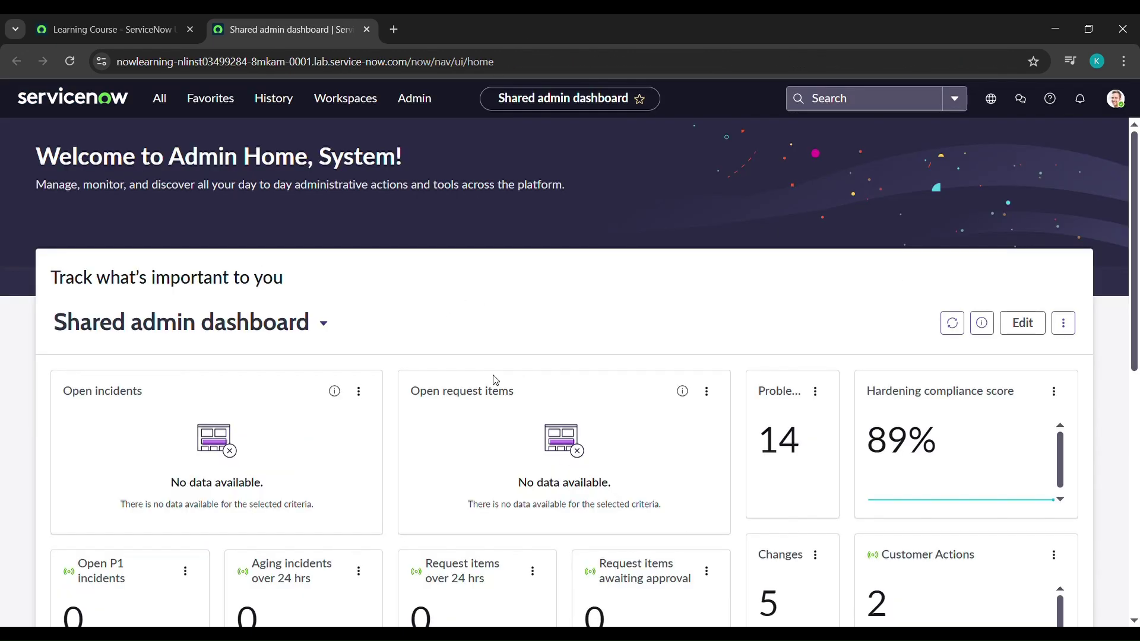
Impersonate the Platform User, chosen from the recent impersonations list
left_click(1116, 99)
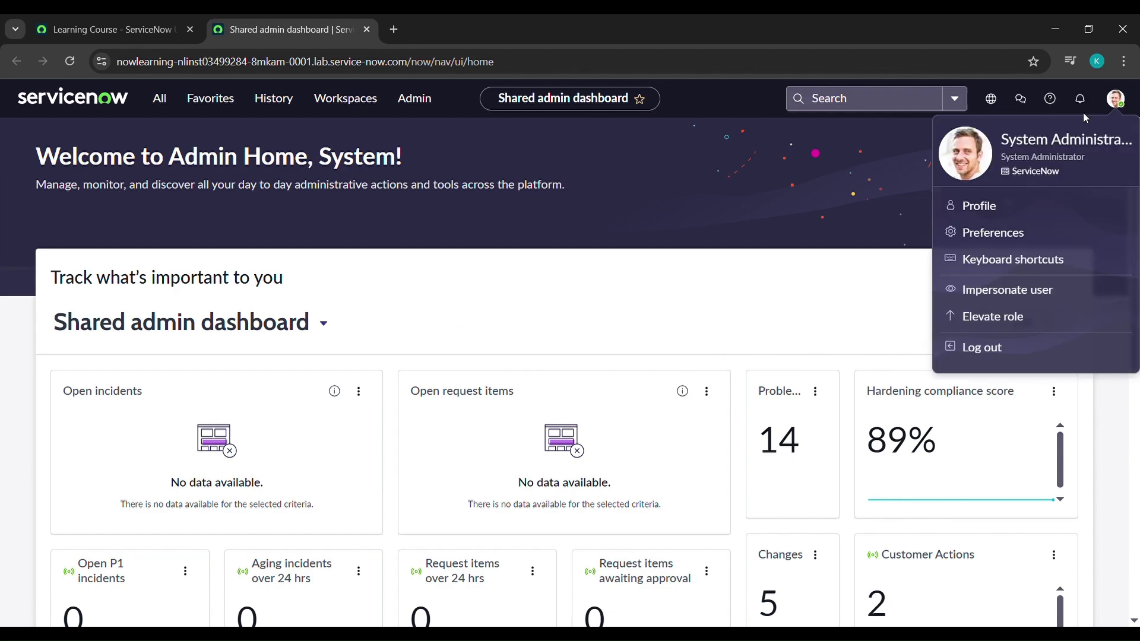
left_click(1004, 294)
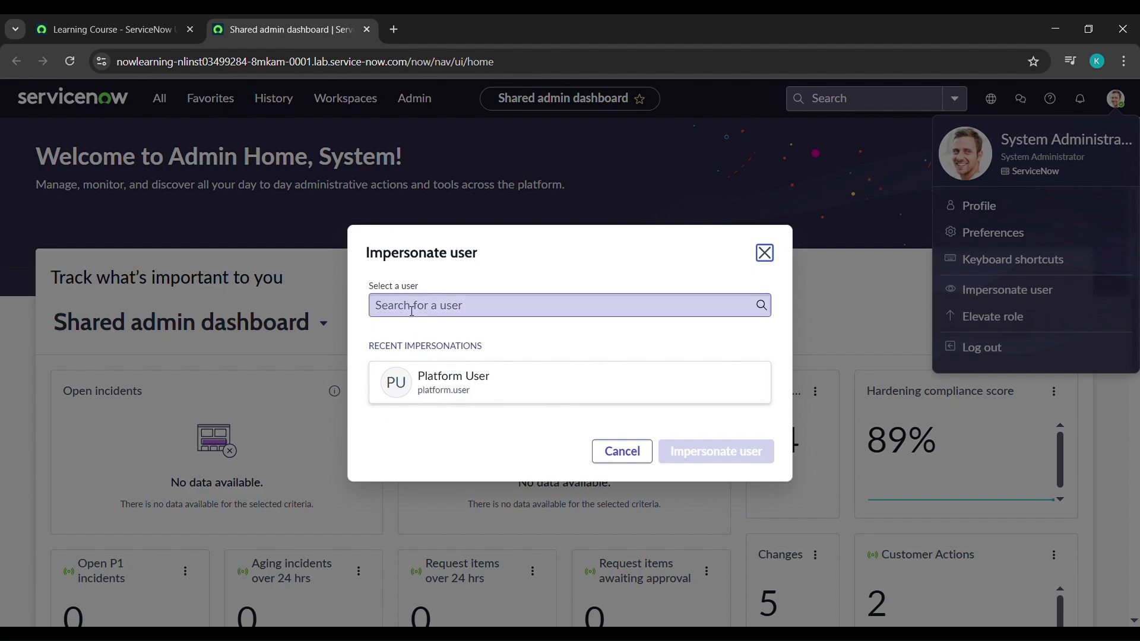
left_click(436, 384)
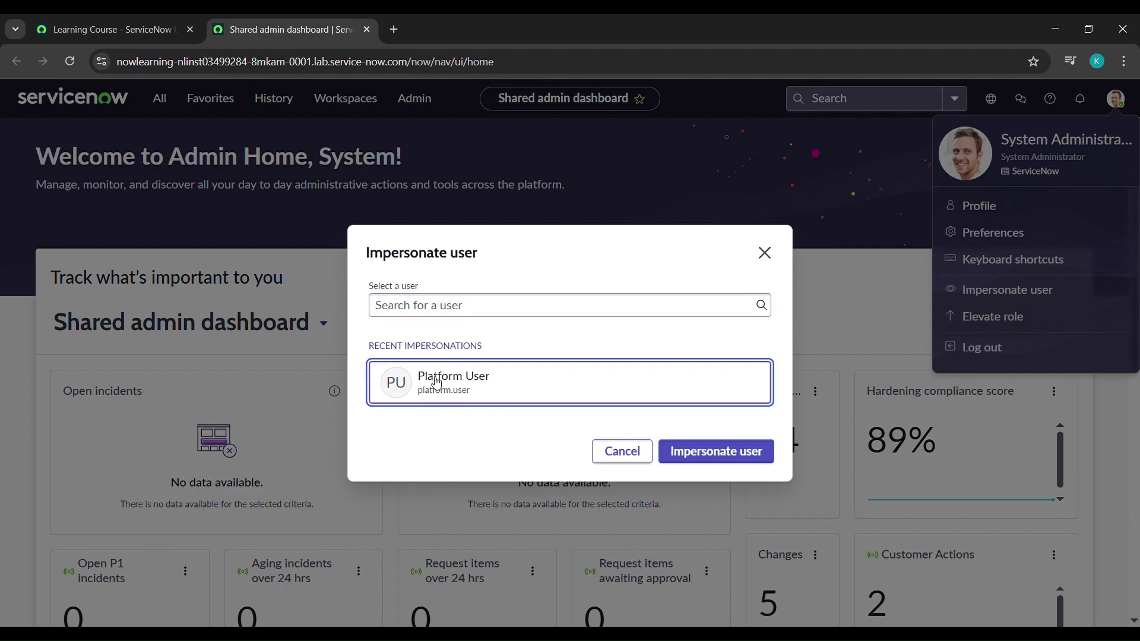
left_click(745, 453)
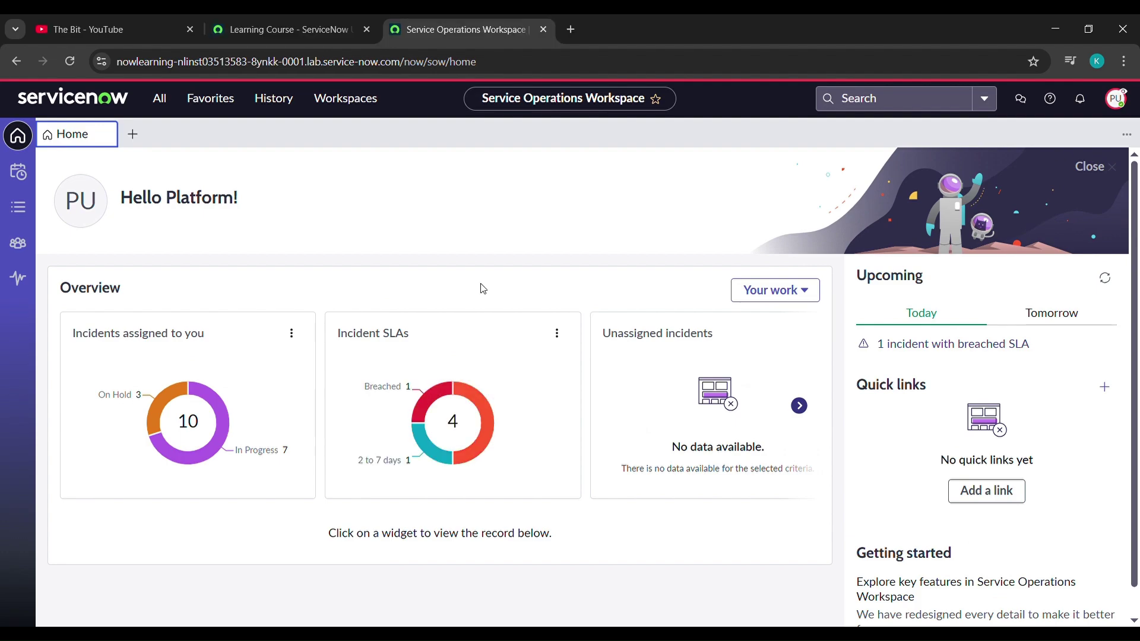
Filter the All menu for 'Dashboard' and open Self-Service > Dashboards
left_click(159, 99)
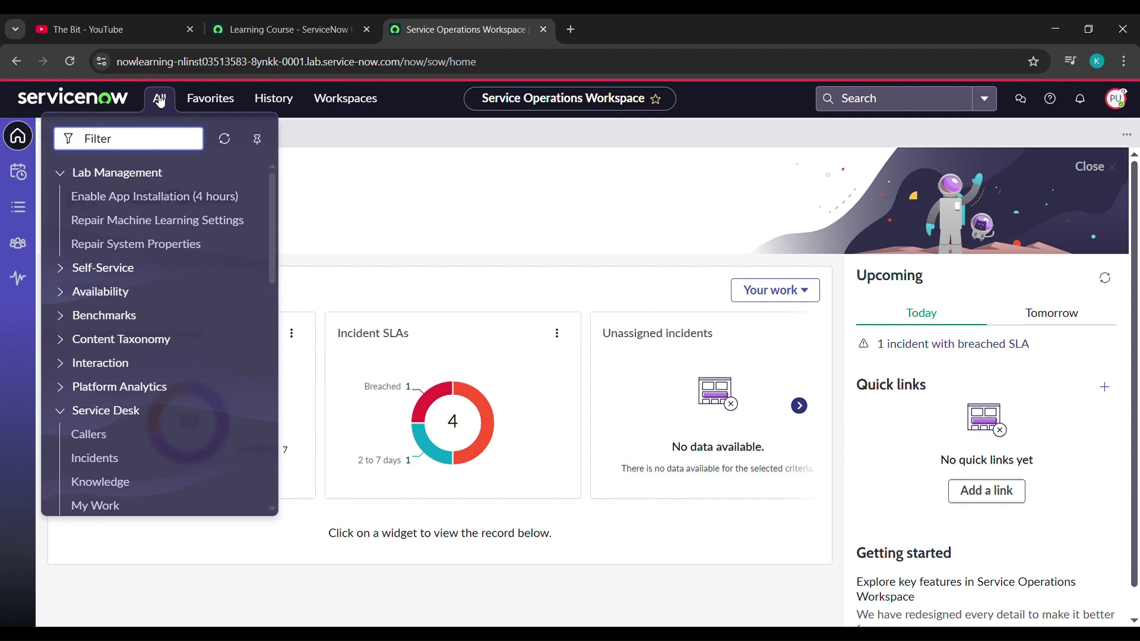
type("Dash")
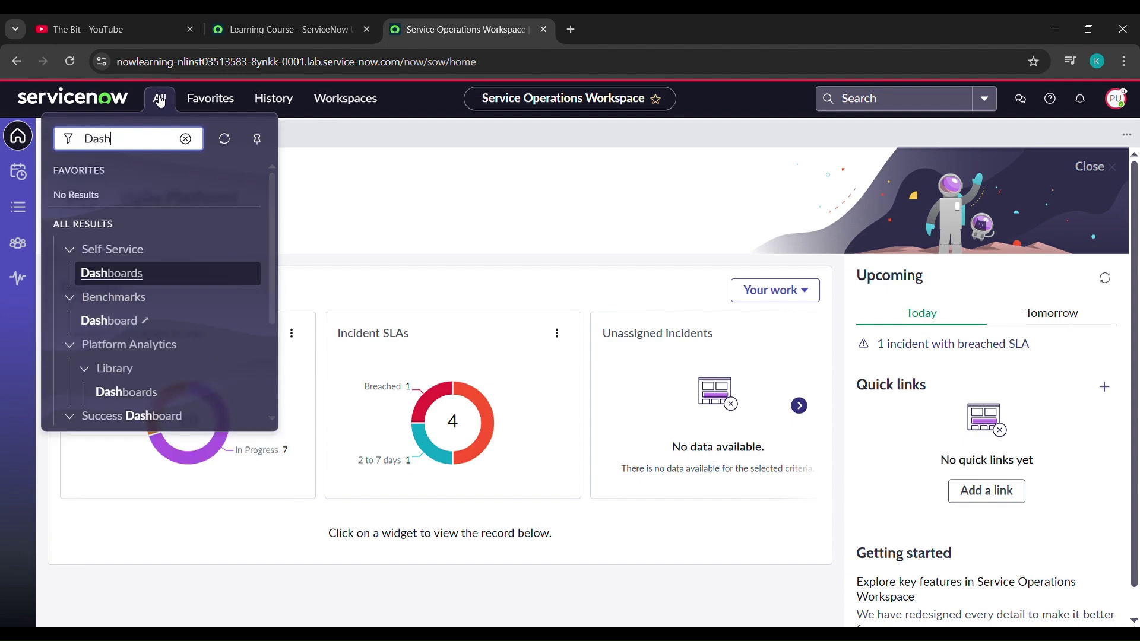
type("board")
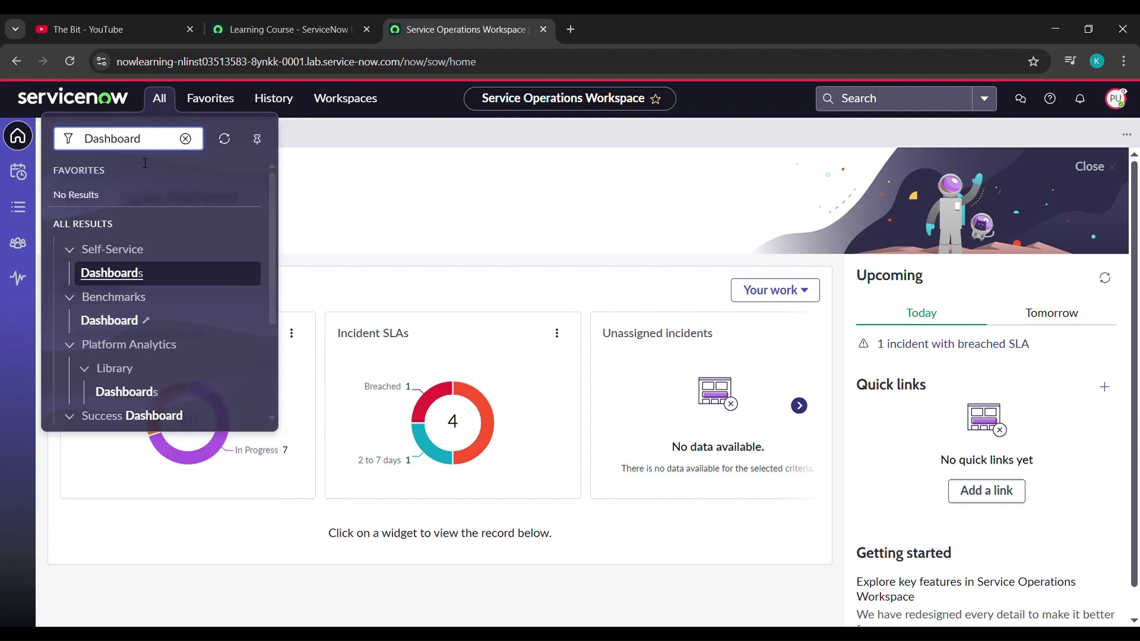
left_click(135, 279)
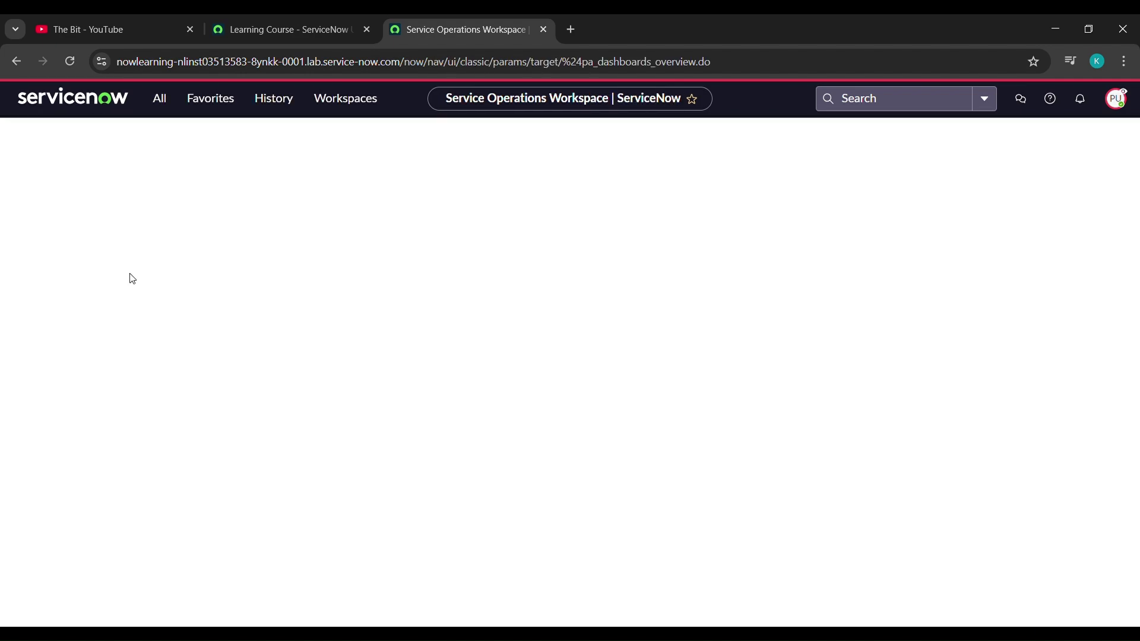
Highlight the dashboard name 'My Incidents Overview' in the course instructions
left_click(272, 17)
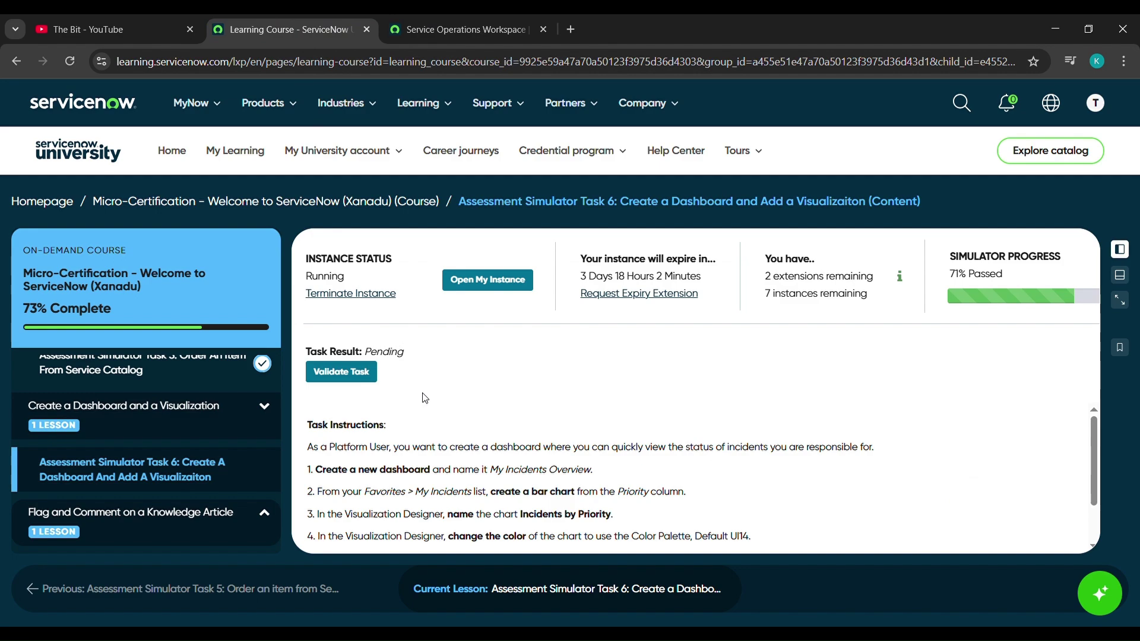
scroll(433, 417, "down", 1)
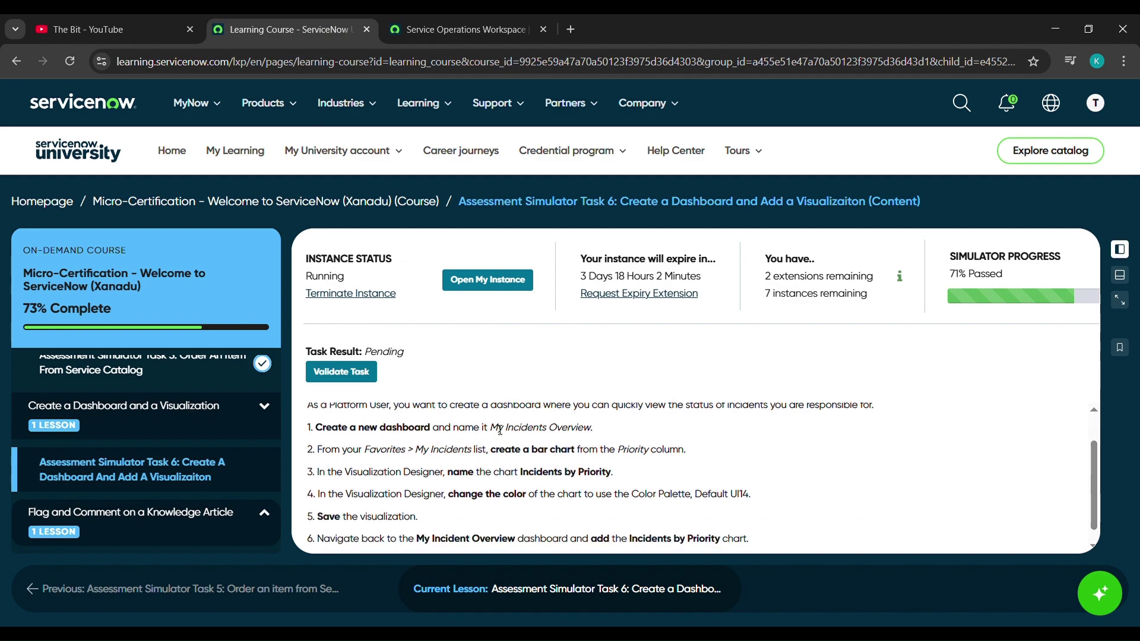
left_click_drag(490, 427, 592, 438)
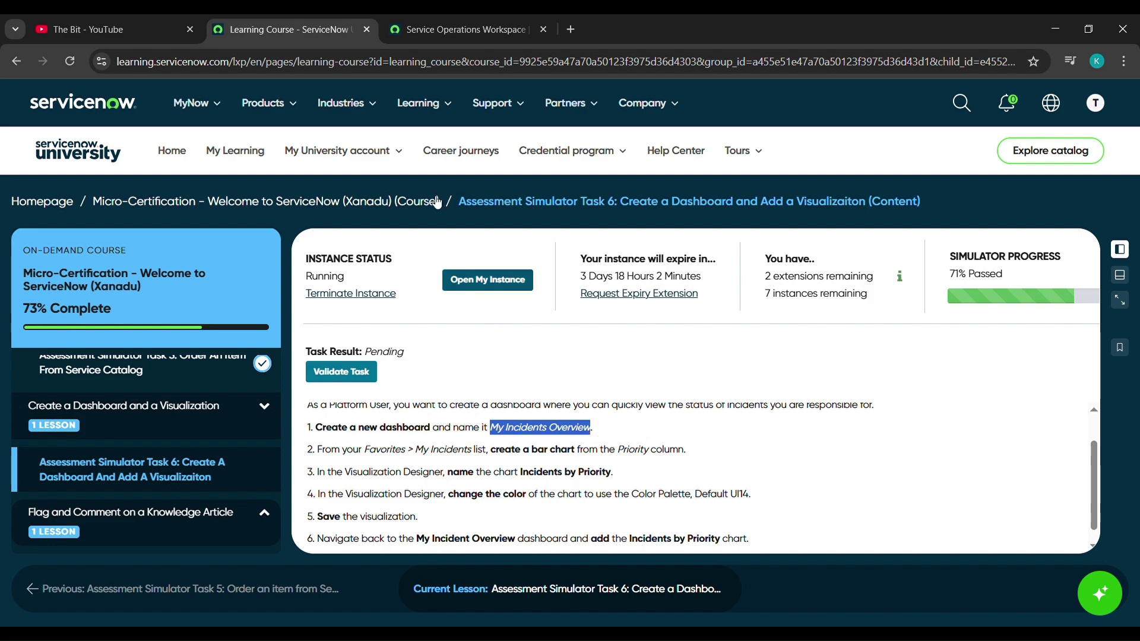
Create a new dashboard named 'My Incidents Overview' from the Dashboard Library
left_click(427, 18)
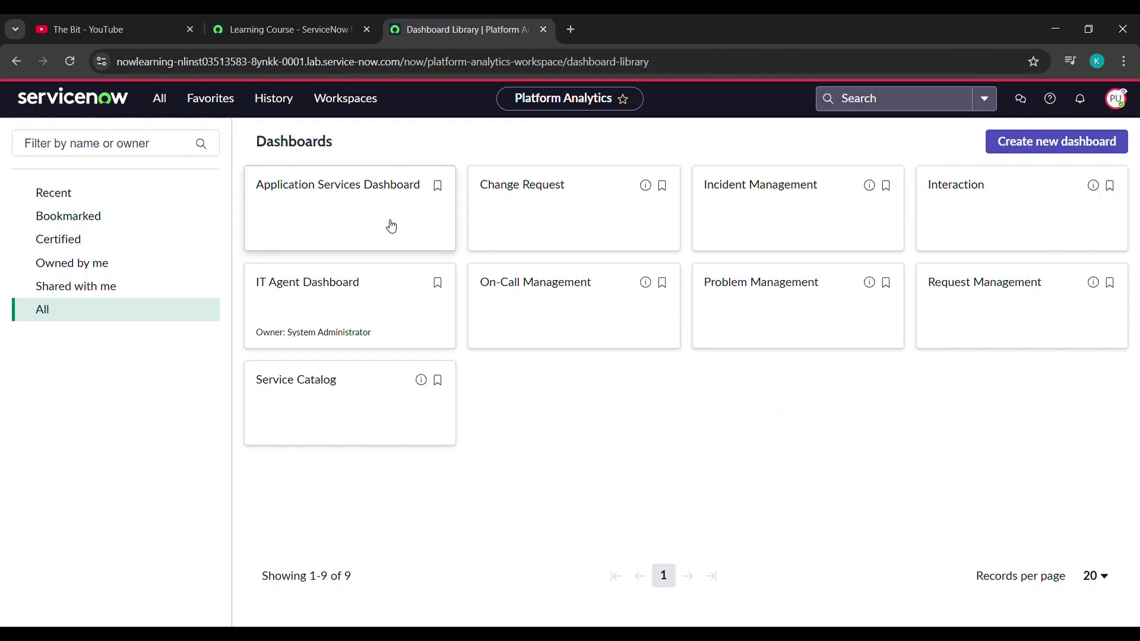
left_click(1067, 154)
left_click(436, 324)
type("My Incidents Overview")
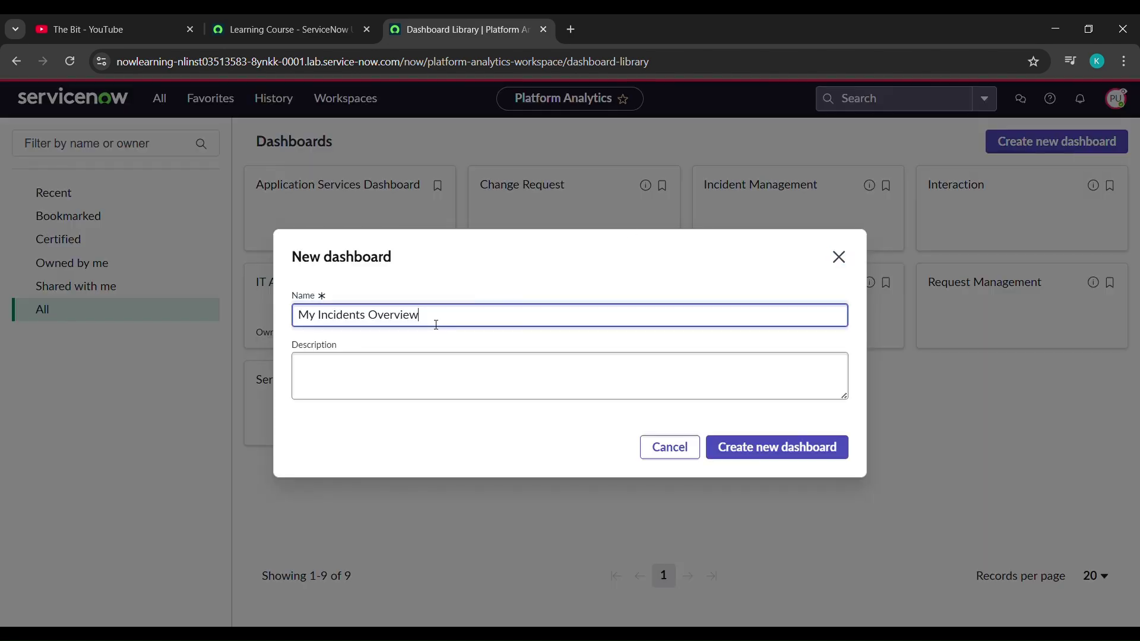
left_click(748, 458)
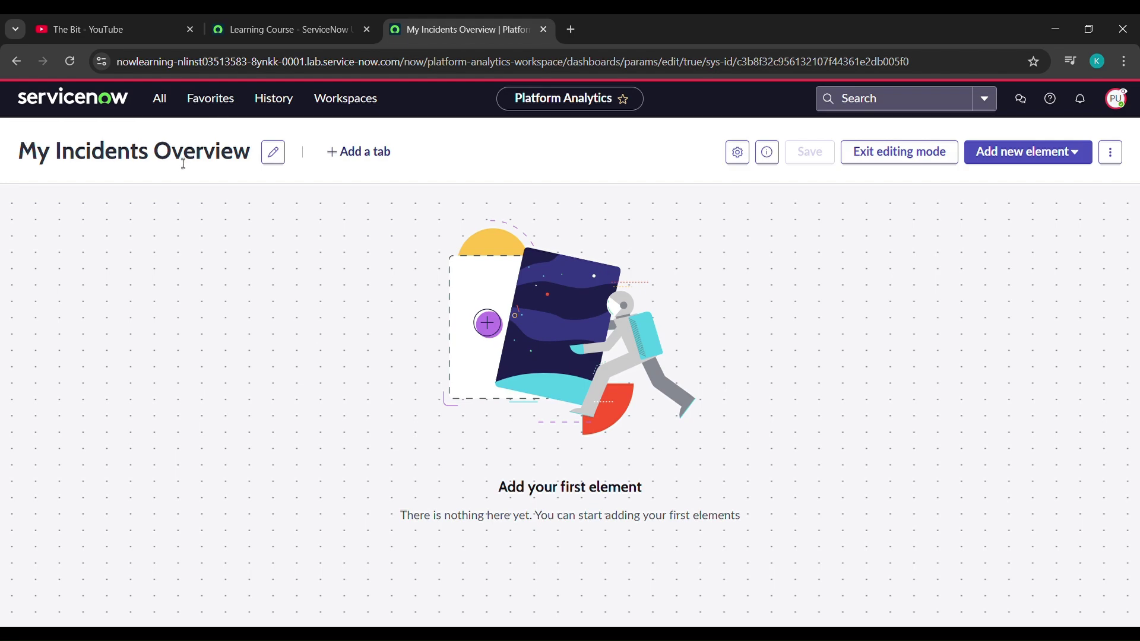
Build a bar chart from the Priority column of Favorites > My Incidents
left_click(213, 102)
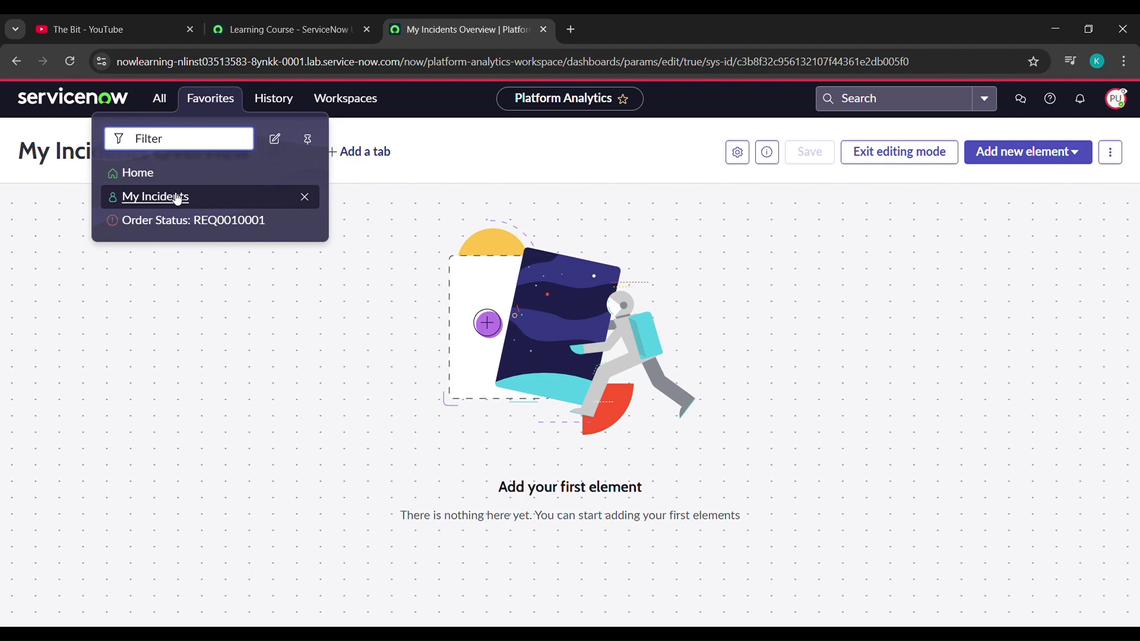
left_click(155, 197)
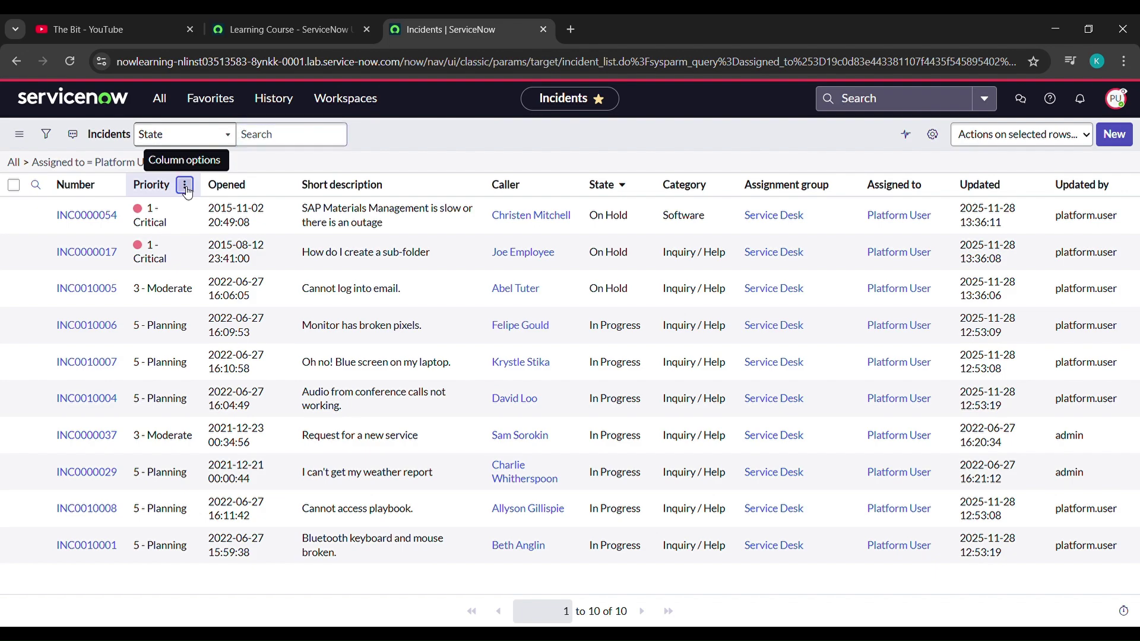
left_click(186, 187)
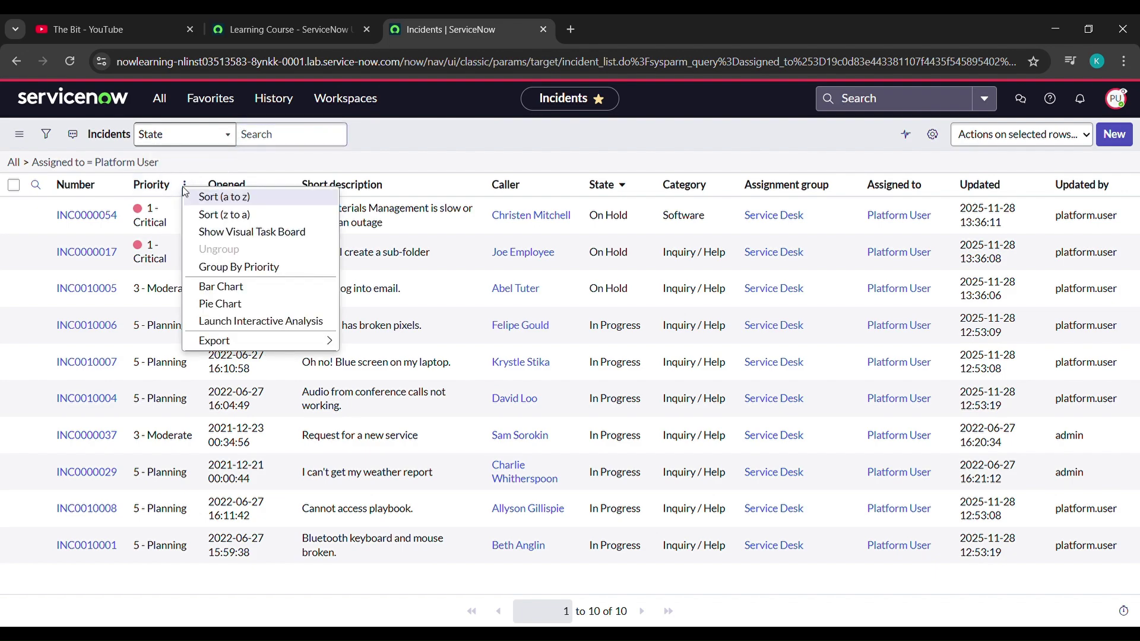
left_click(221, 288)
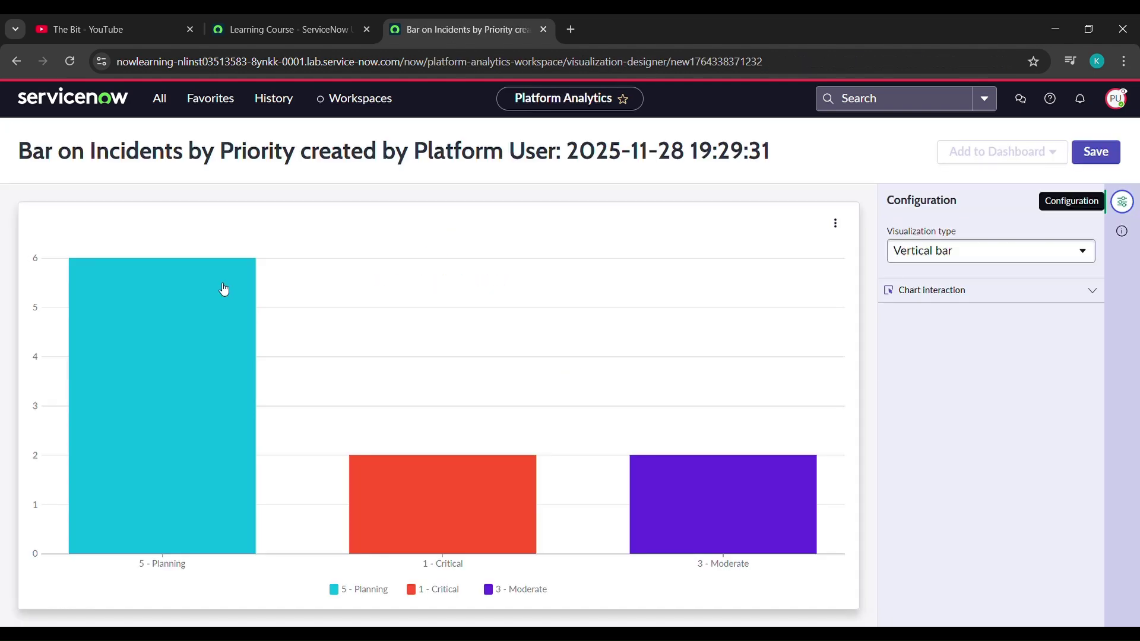
Show the chart's Details panel, then highlight 'Incidents by Priority' in the course instructions
left_click(1126, 235)
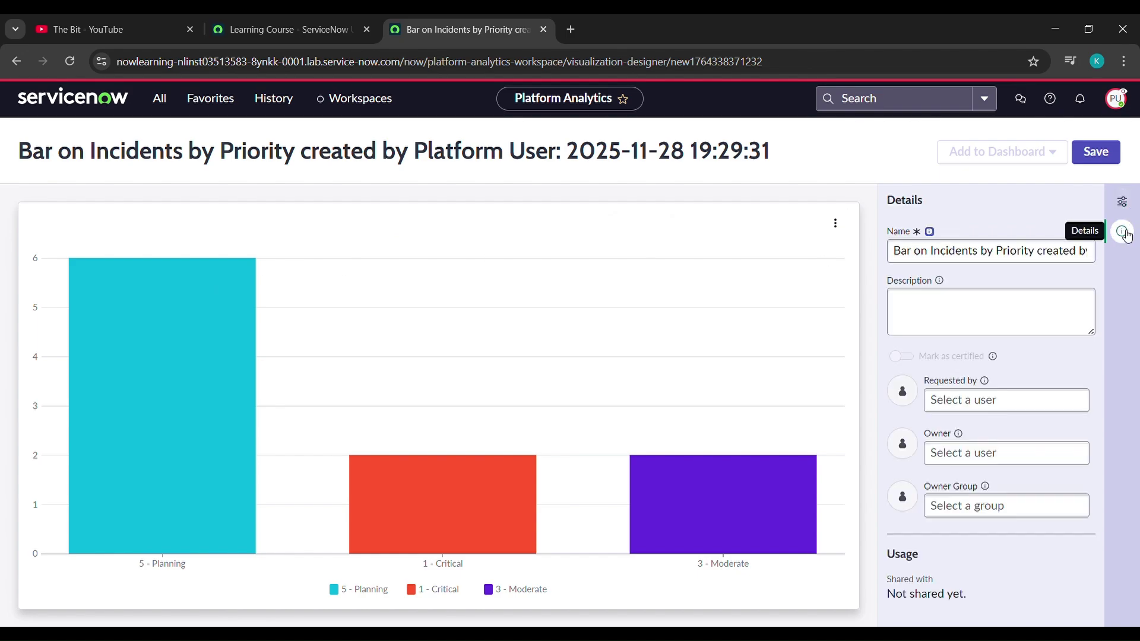
left_click(295, 18)
scroll(493, 446, "down", 1)
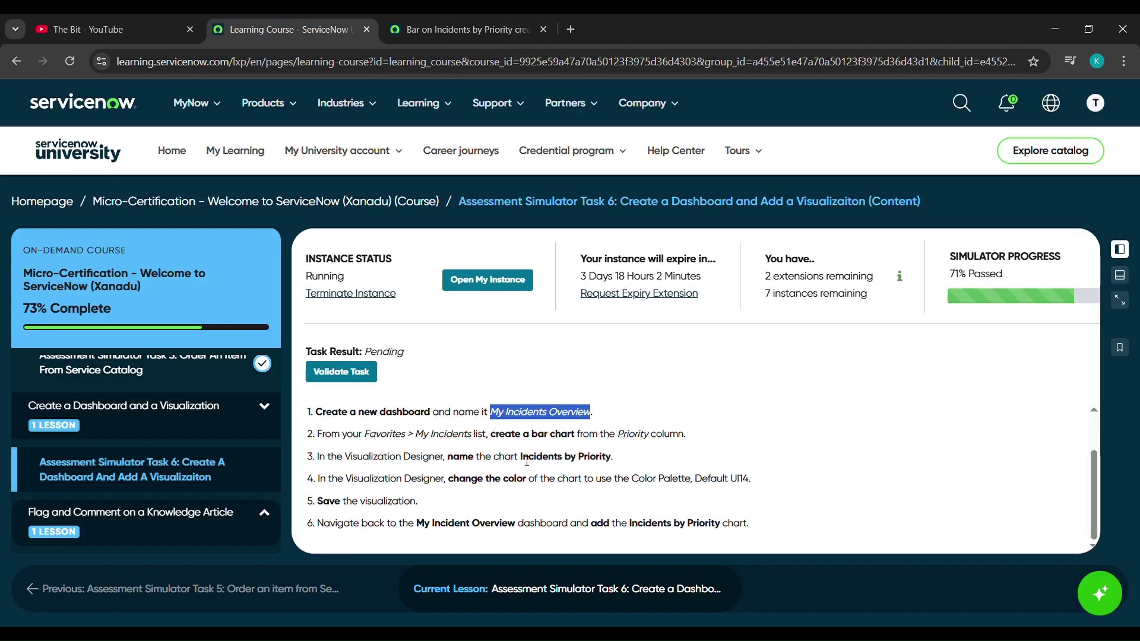
left_click_drag(522, 458, 614, 466)
key("ctrl+c")
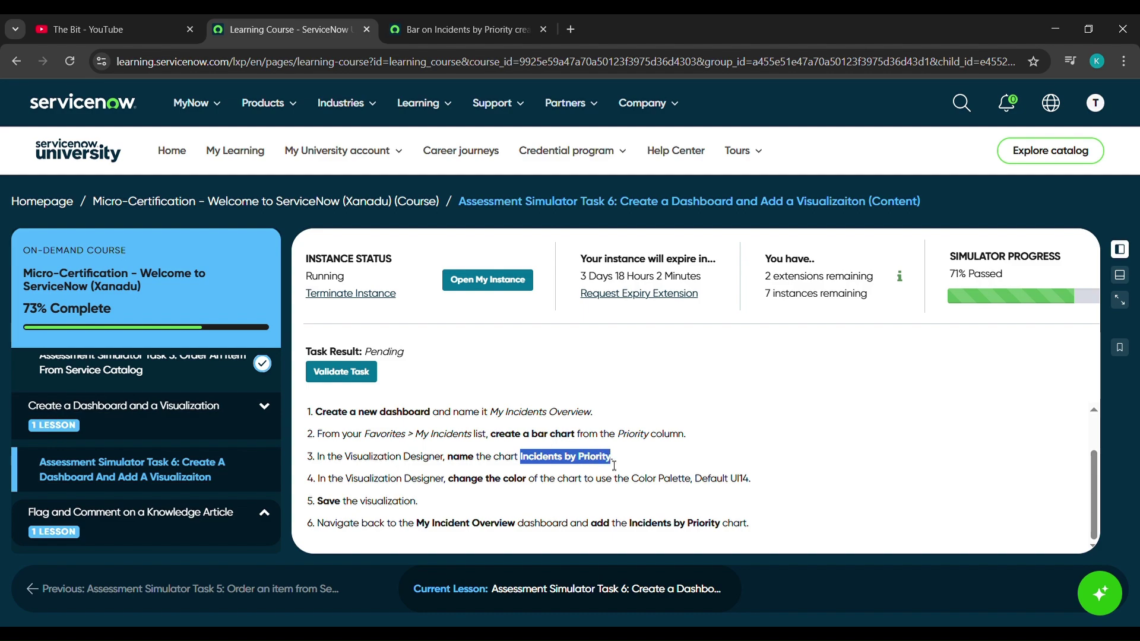
Rename the chart to 'Incidents by Priority' and show its configuration settings
left_click(455, 16)
left_click(926, 249)
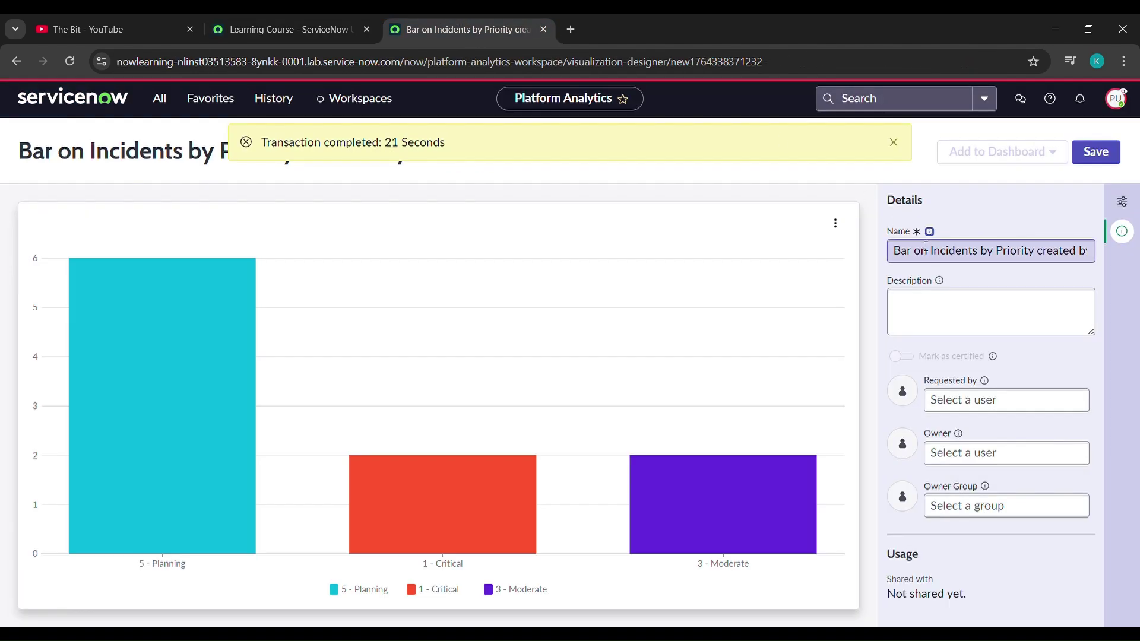
triple_click(964, 254)
key("BackSpace")
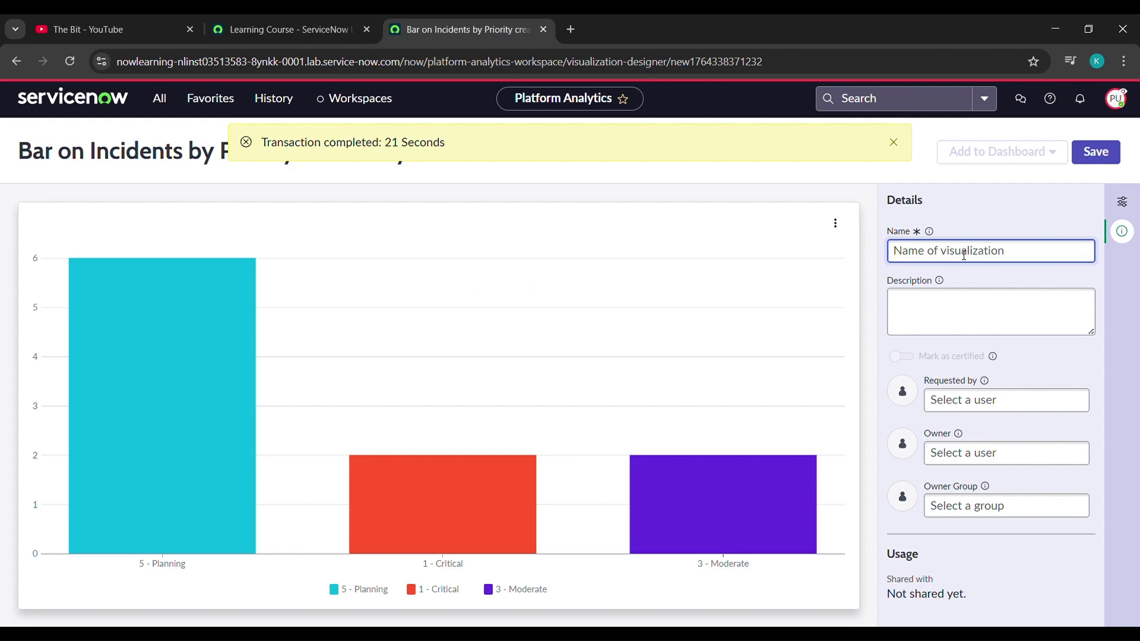
key("ctrl+v")
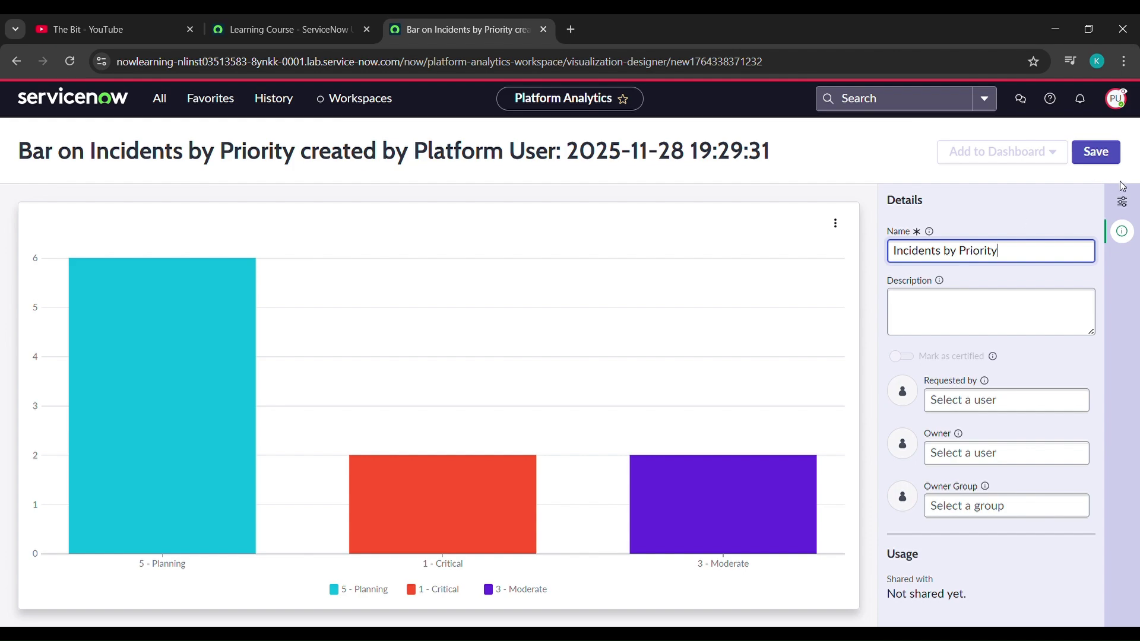
left_click(1132, 206)
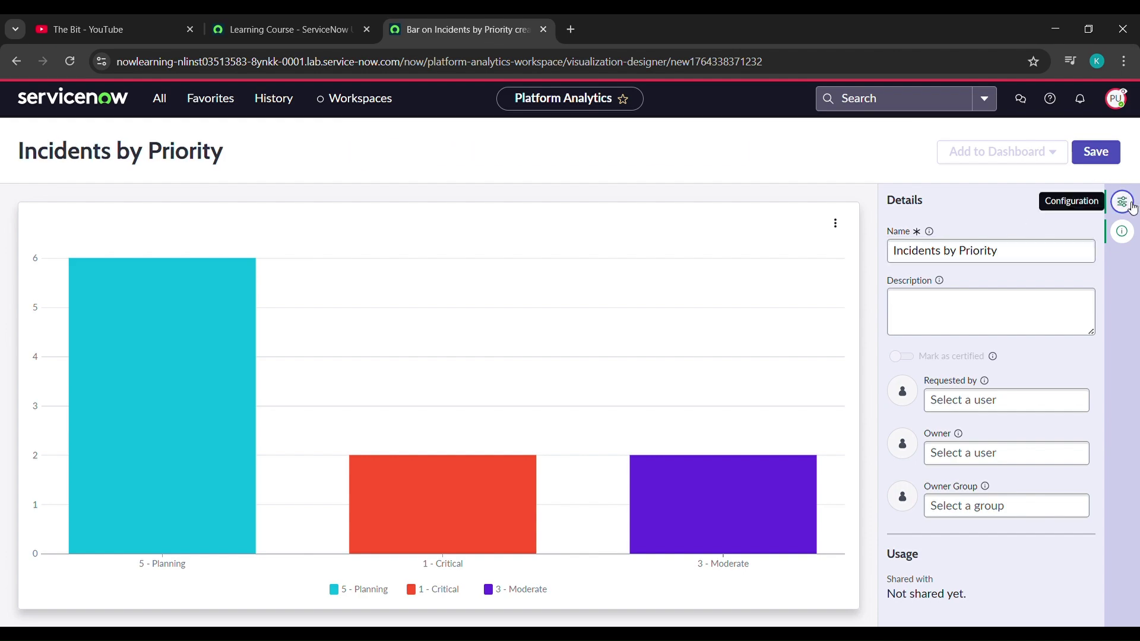
scroll(970, 361, "down", 5)
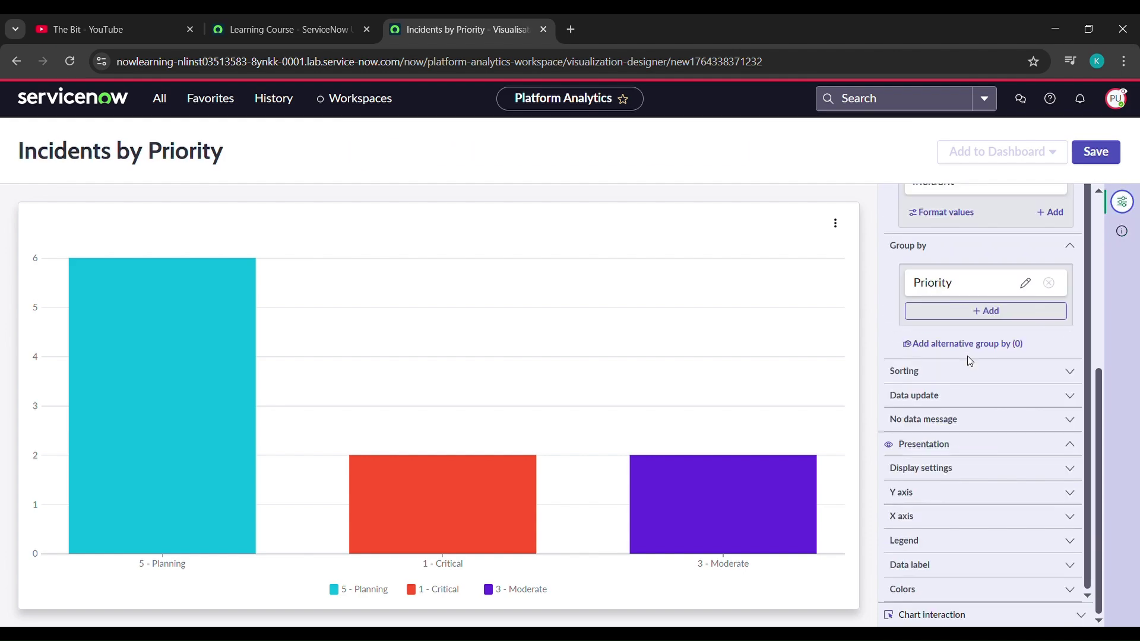
Set the chart's colour type to Color palette using the Default UI14 palette
left_click(929, 595)
scroll(930, 595, "down", 1)
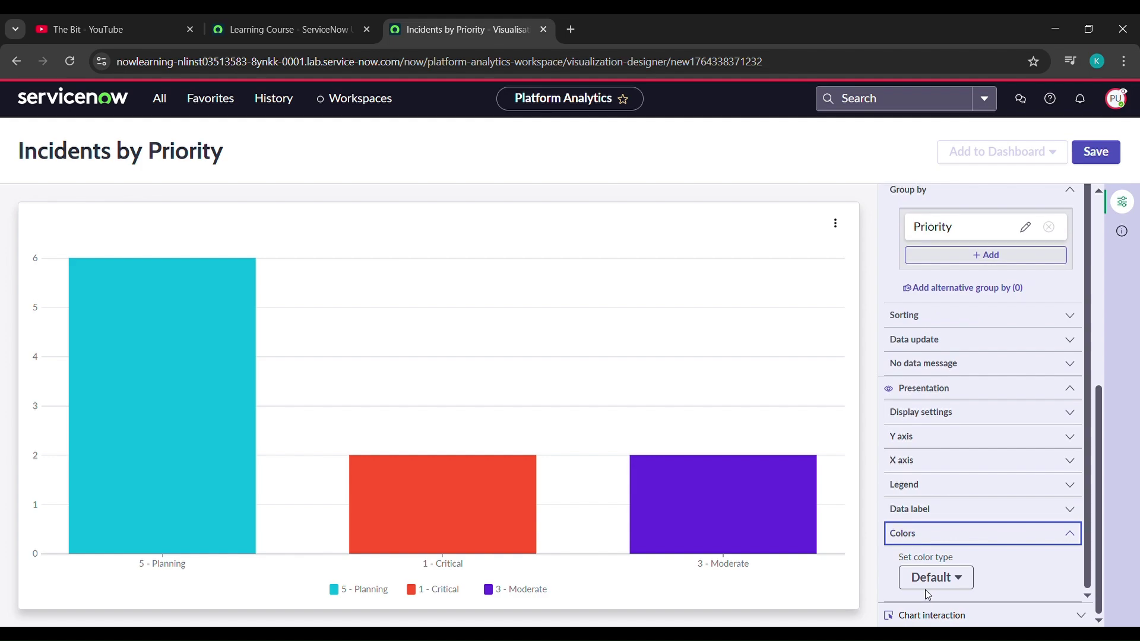
left_click(967, 581)
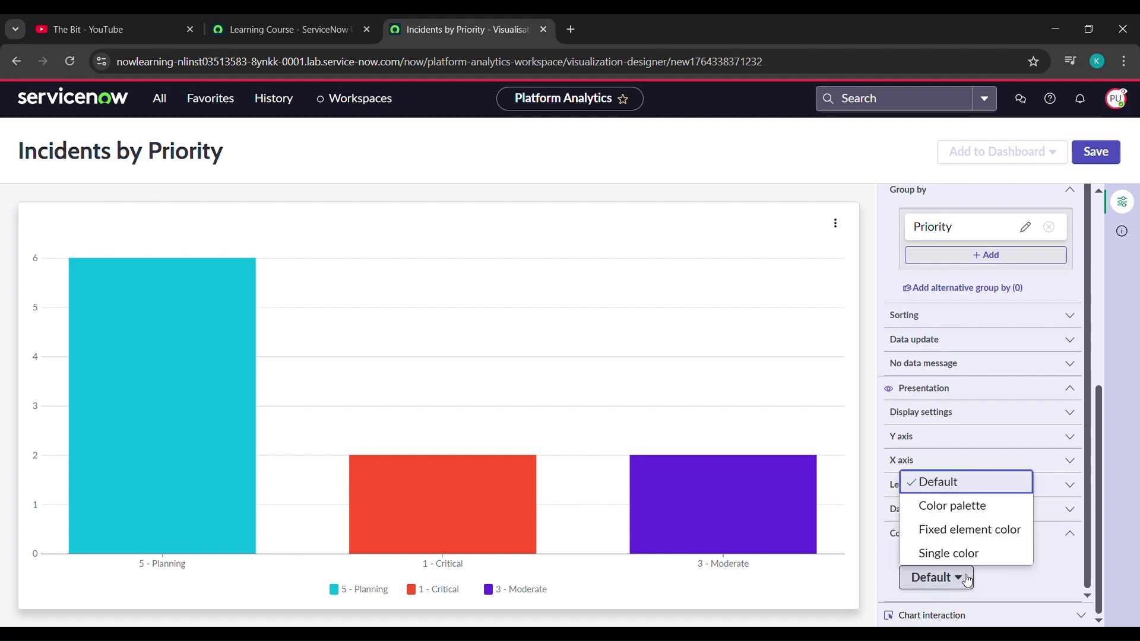
left_click(945, 508)
scroll(944, 509, "down", 1)
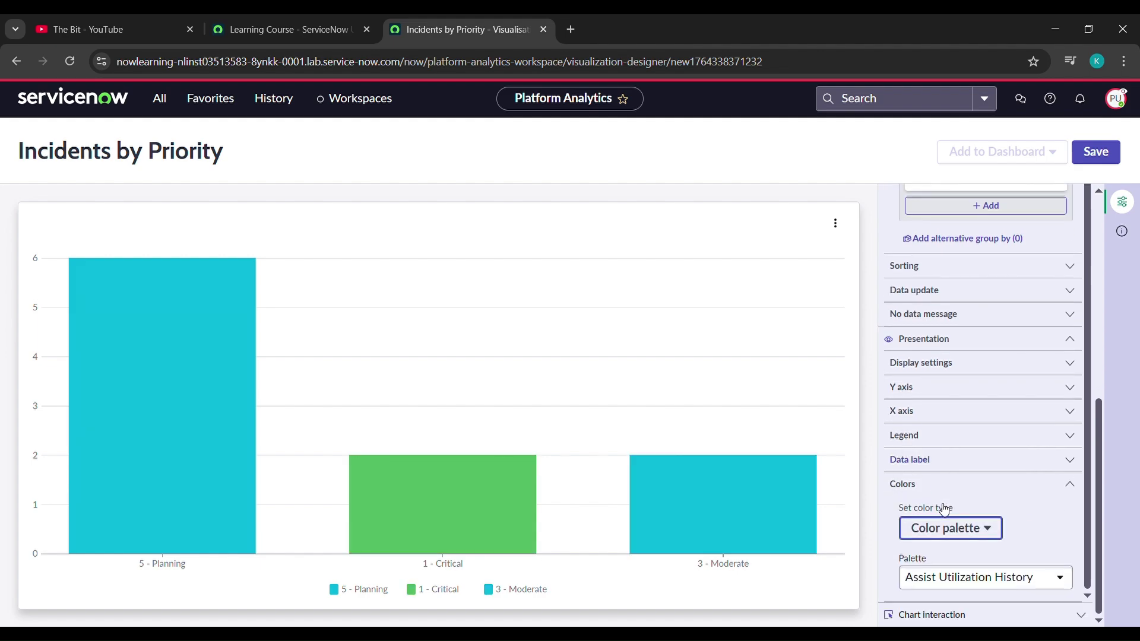
left_click(963, 580)
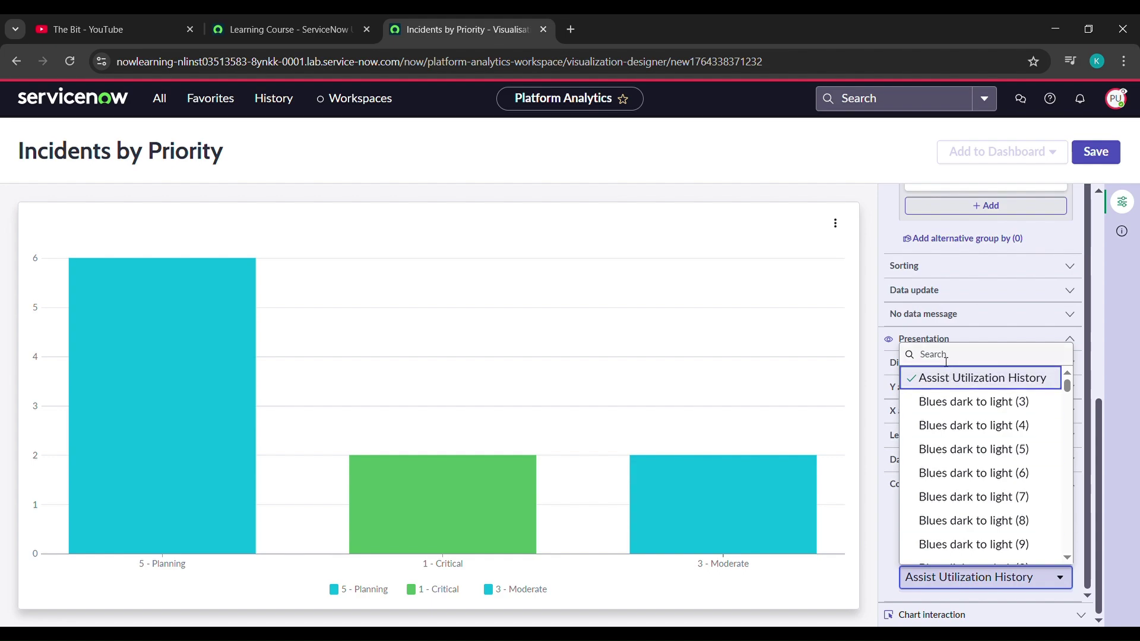
type("Defau")
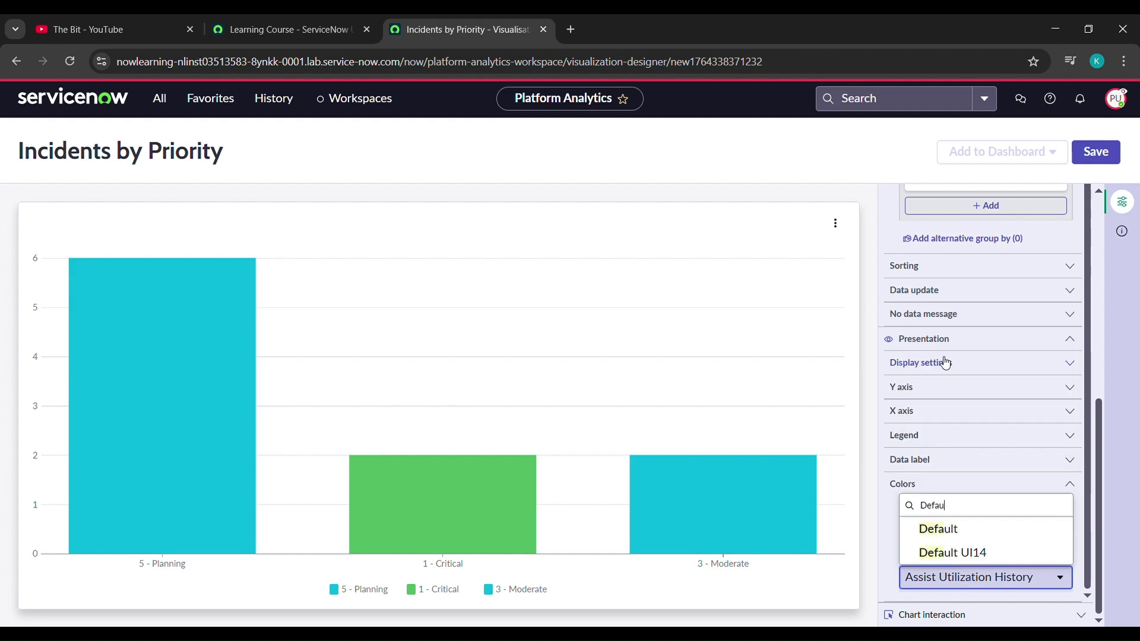
type("lt")
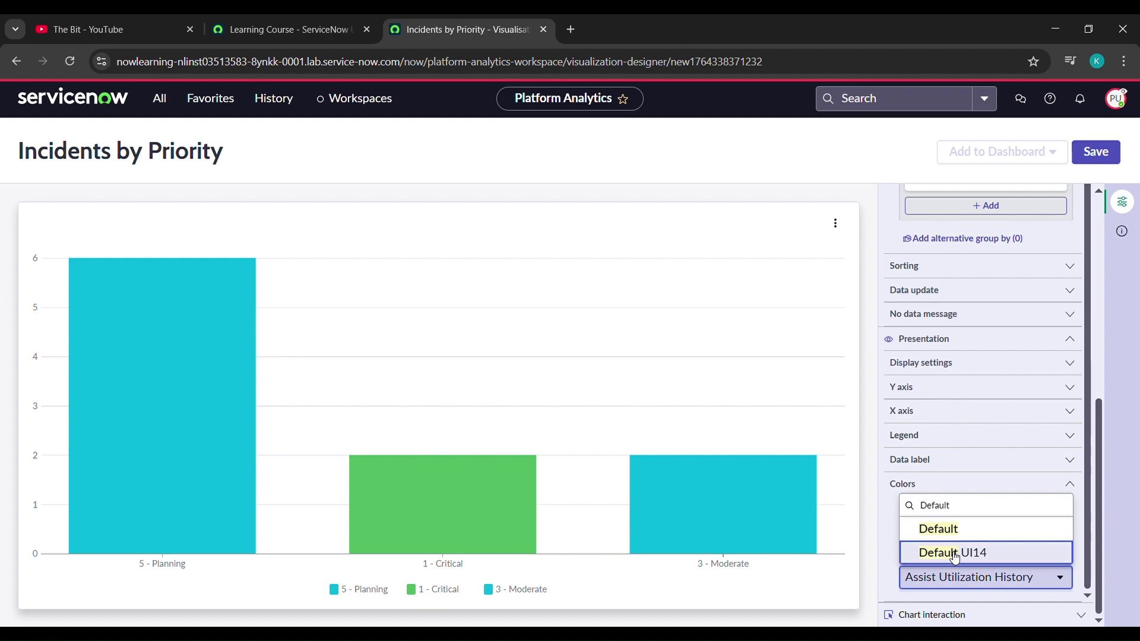
left_click(954, 558)
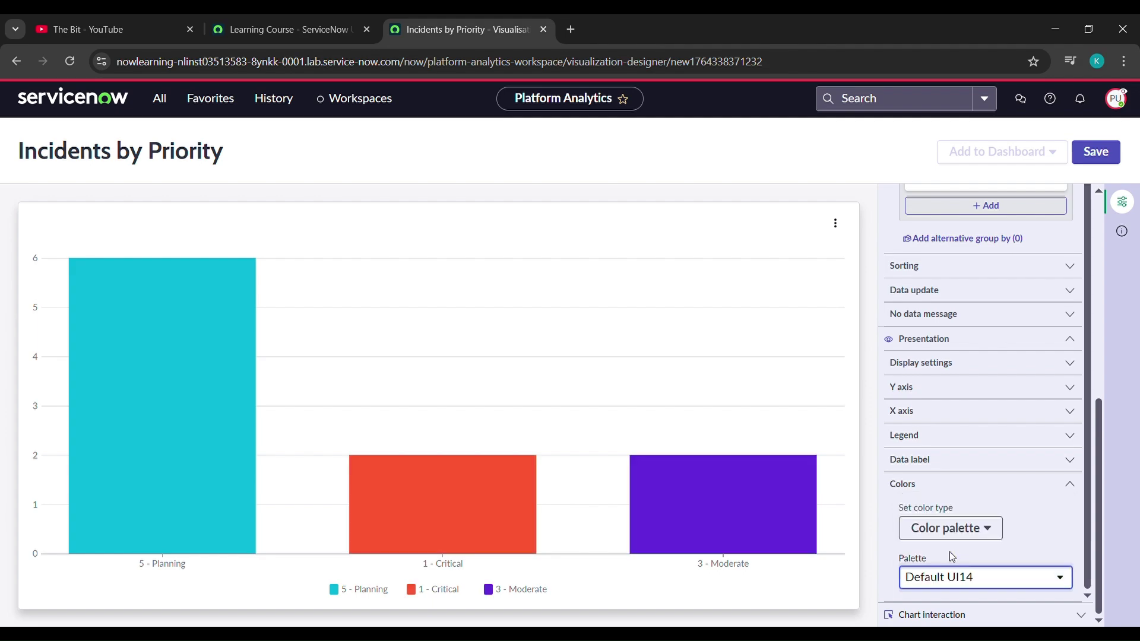
Save the Incidents by Priority chart and show the Add to Dashboard options
left_click(1091, 159)
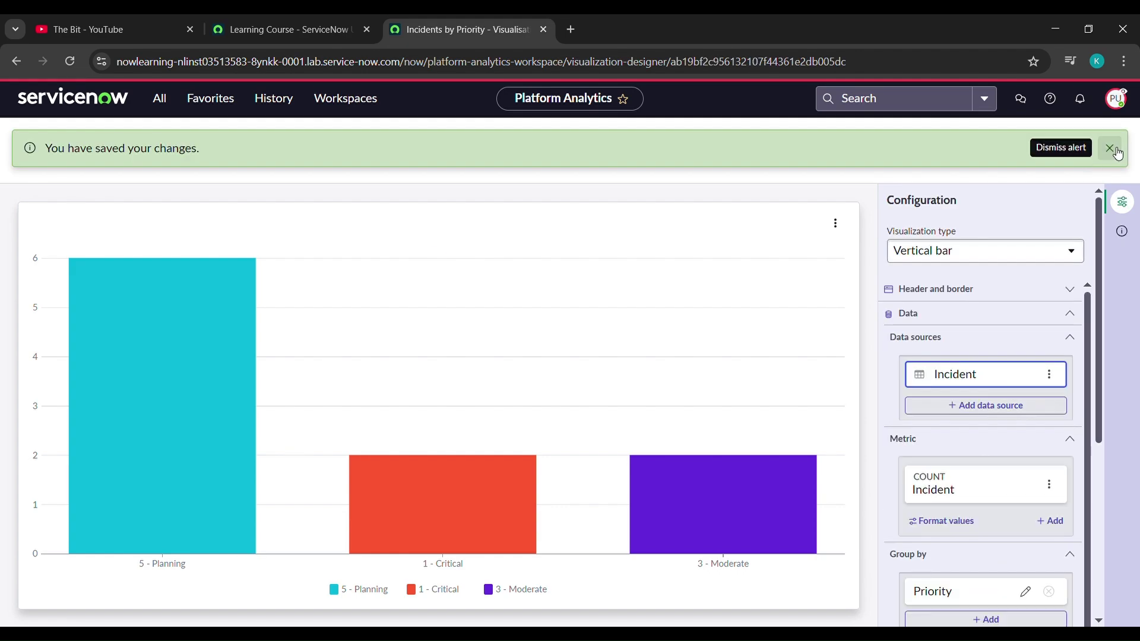
left_click(1112, 152)
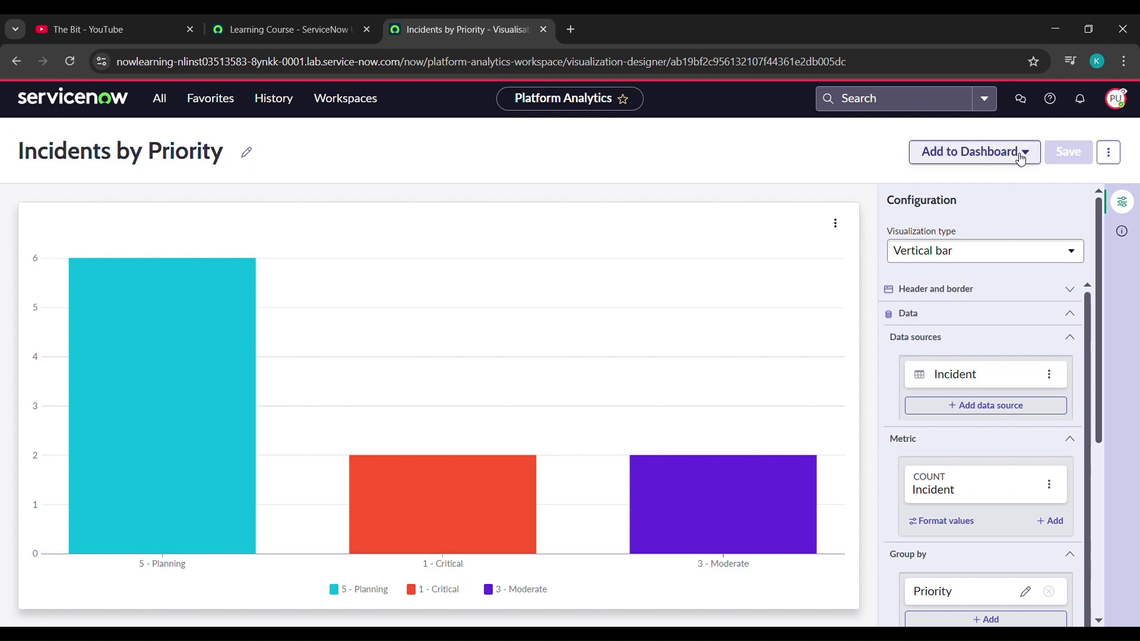
left_click(1021, 156)
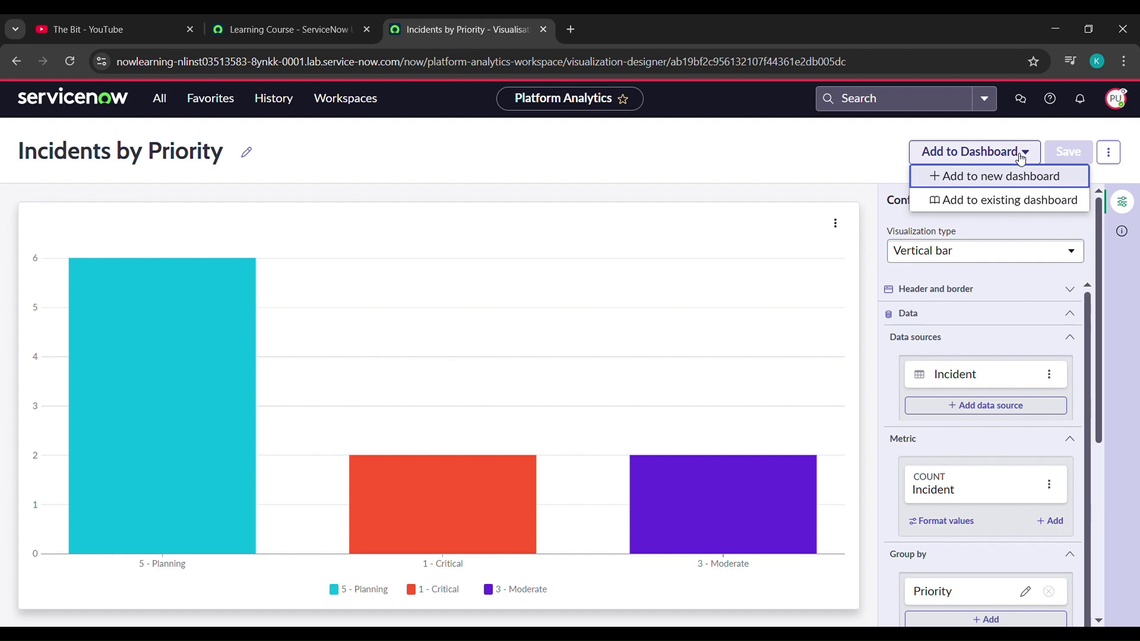
Add the chart to the existing 'My Incidents Overview' dashboard
left_click(995, 201)
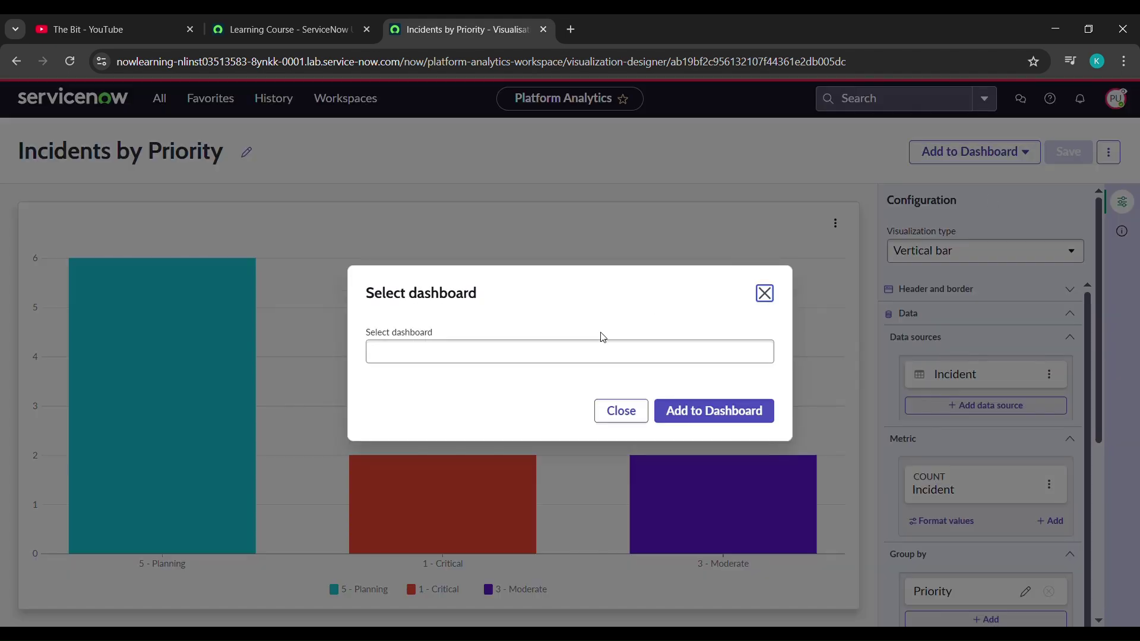
left_click(493, 355)
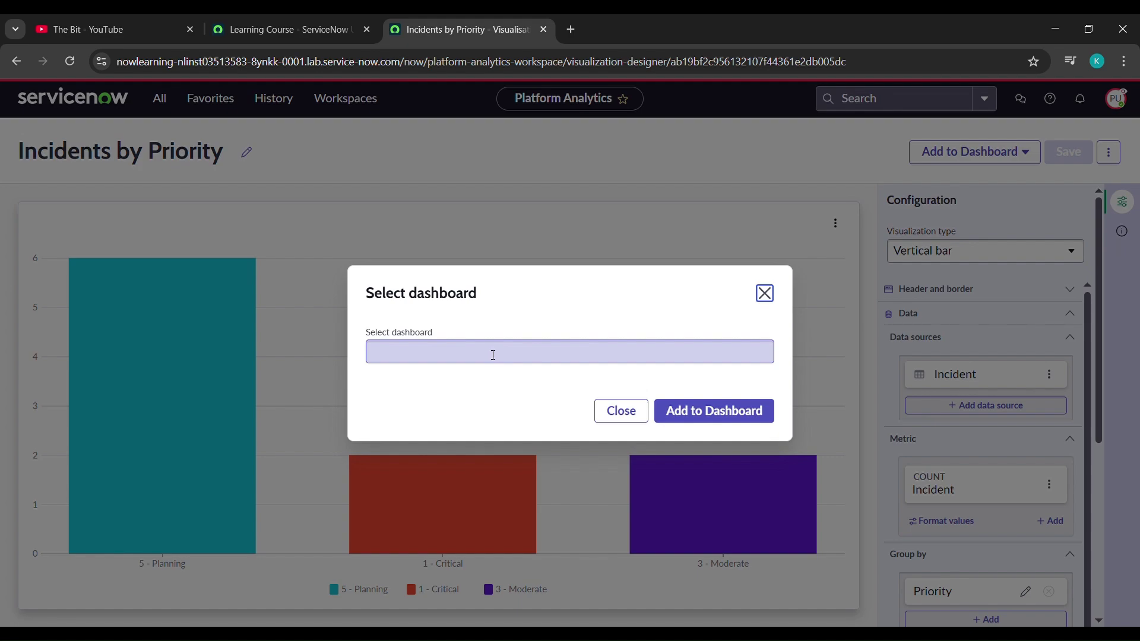
left_click(493, 355)
type("My")
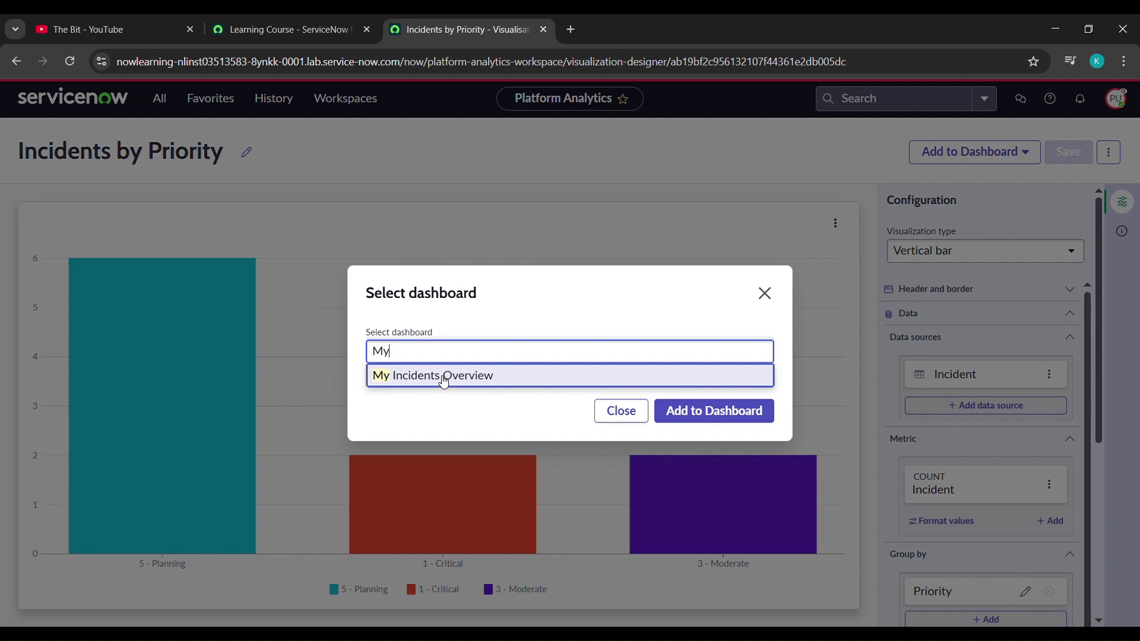
left_click(443, 378)
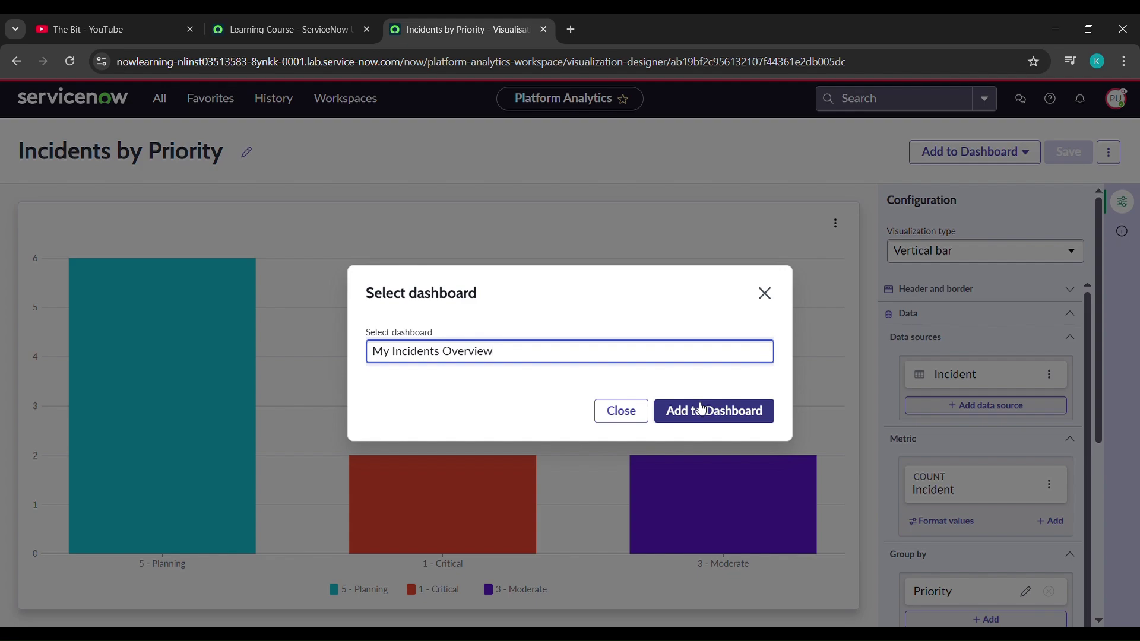
left_click(702, 409)
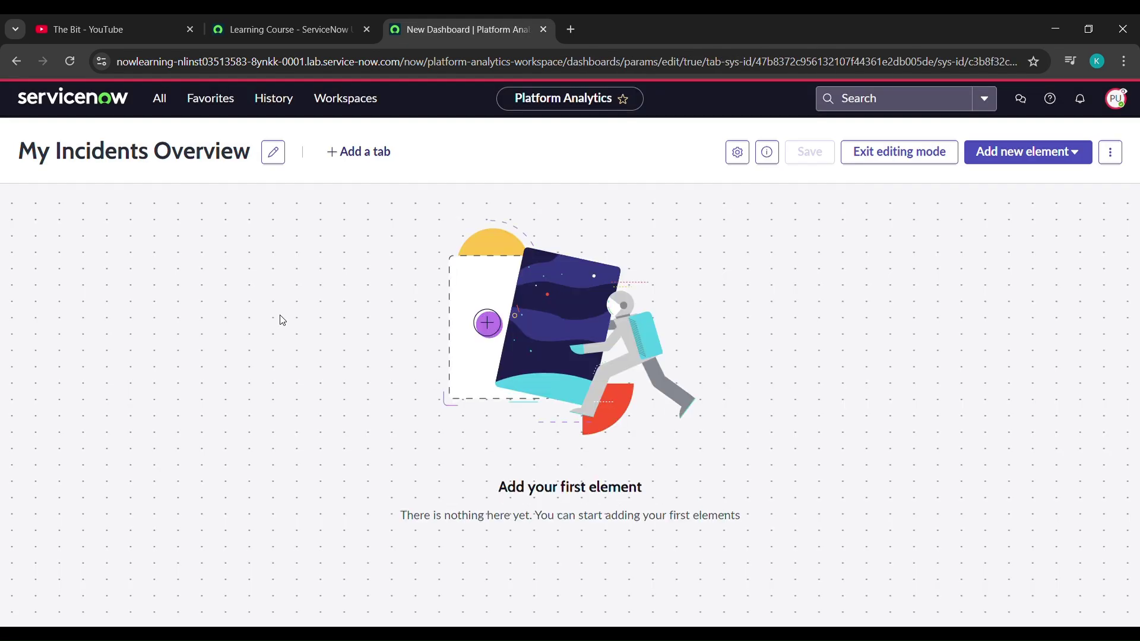
Reload My Incidents Overview, dismiss the chart-added notice, and save the dashboard with the Incidents by Priority chart
left_click(73, 65)
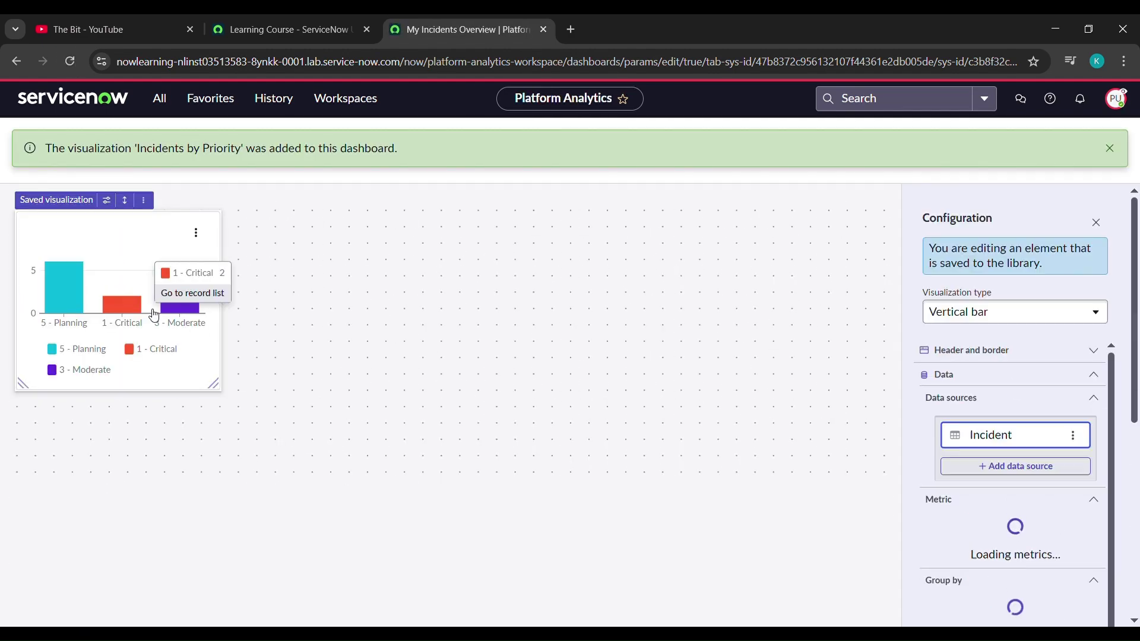
left_click(1111, 151)
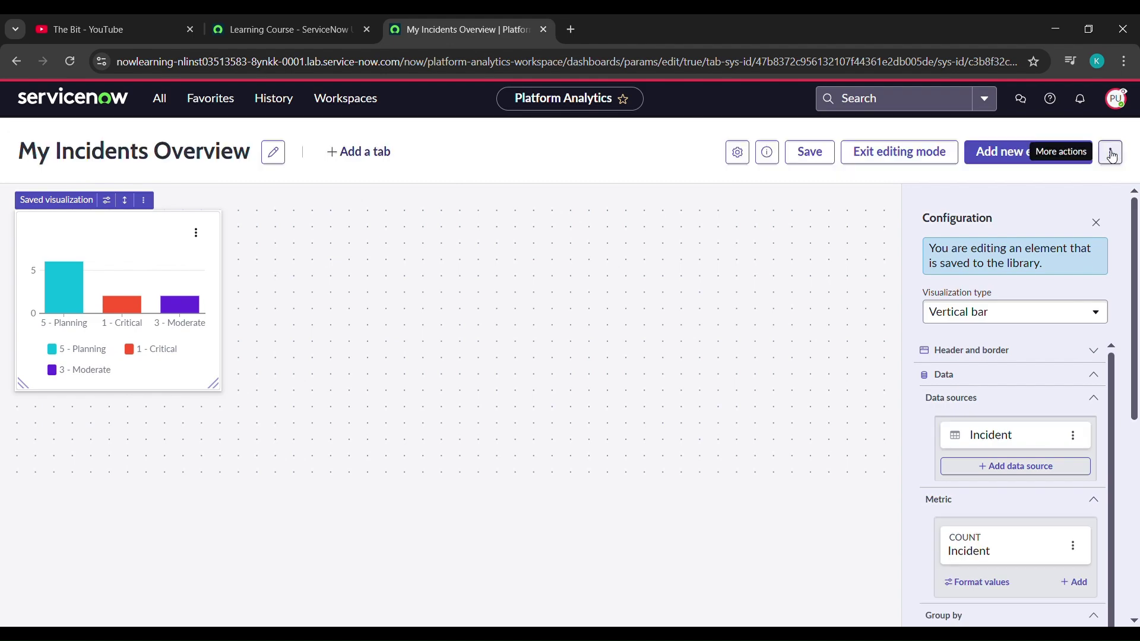
left_click(821, 166)
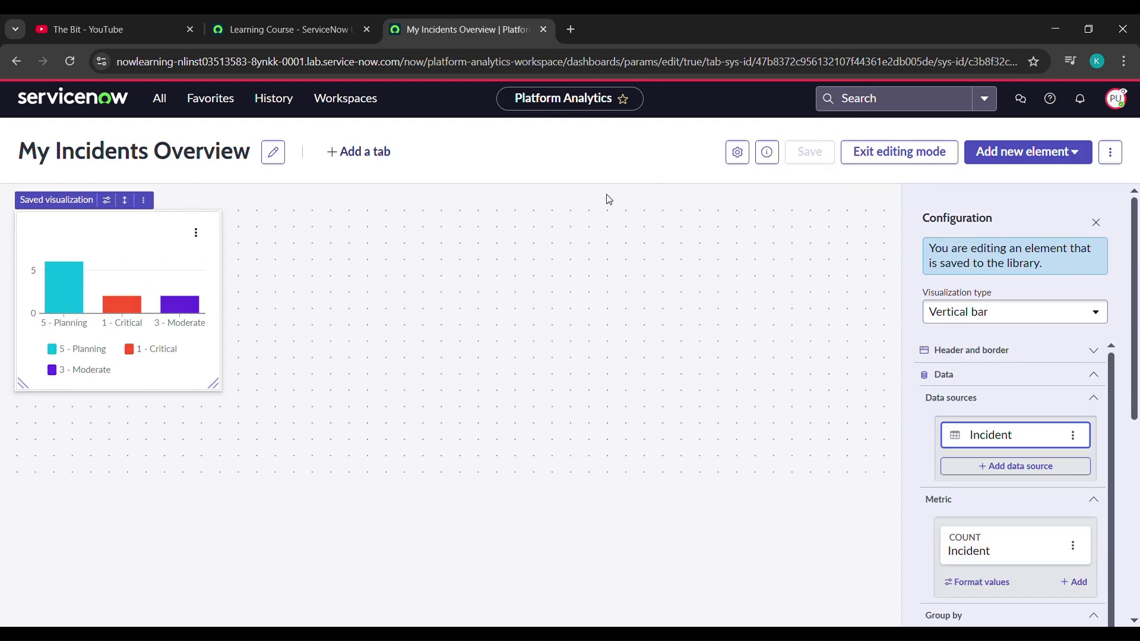
left_click(347, 21)
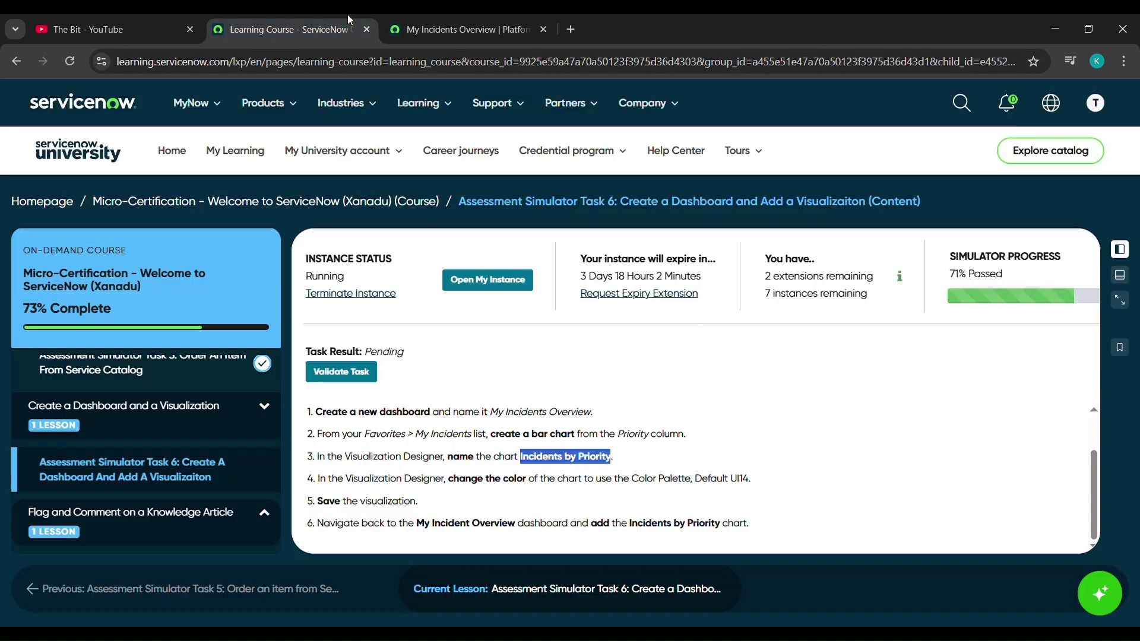
Validate Task 6 in ServiceNow University until it reports success, then return to The Bit's YouTube channel
left_click(342, 372)
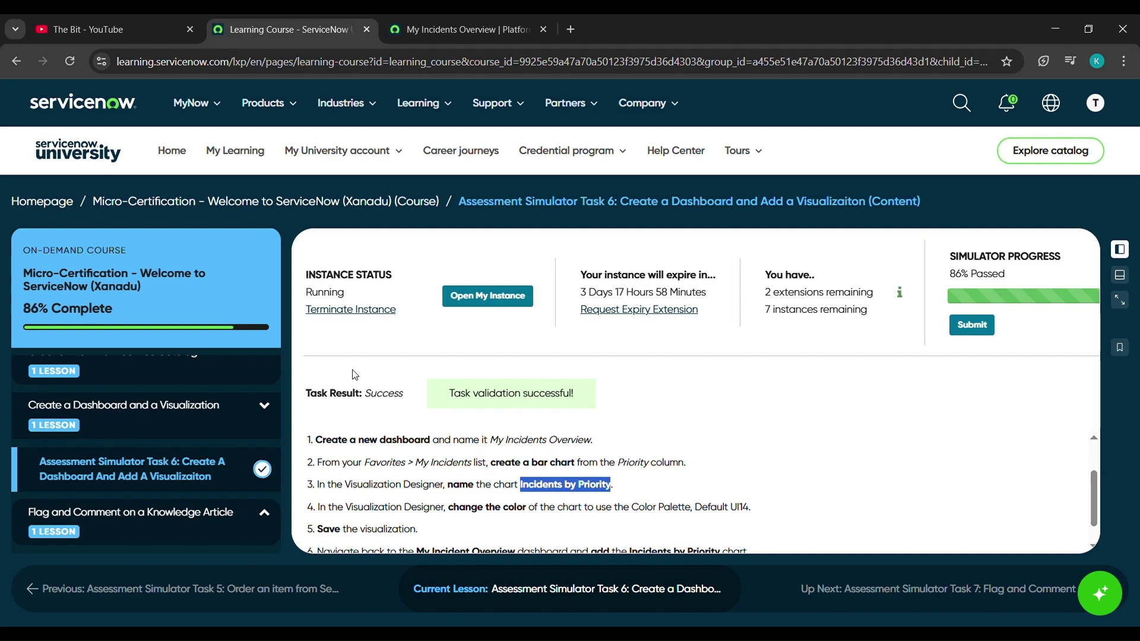
left_click(87, 16)
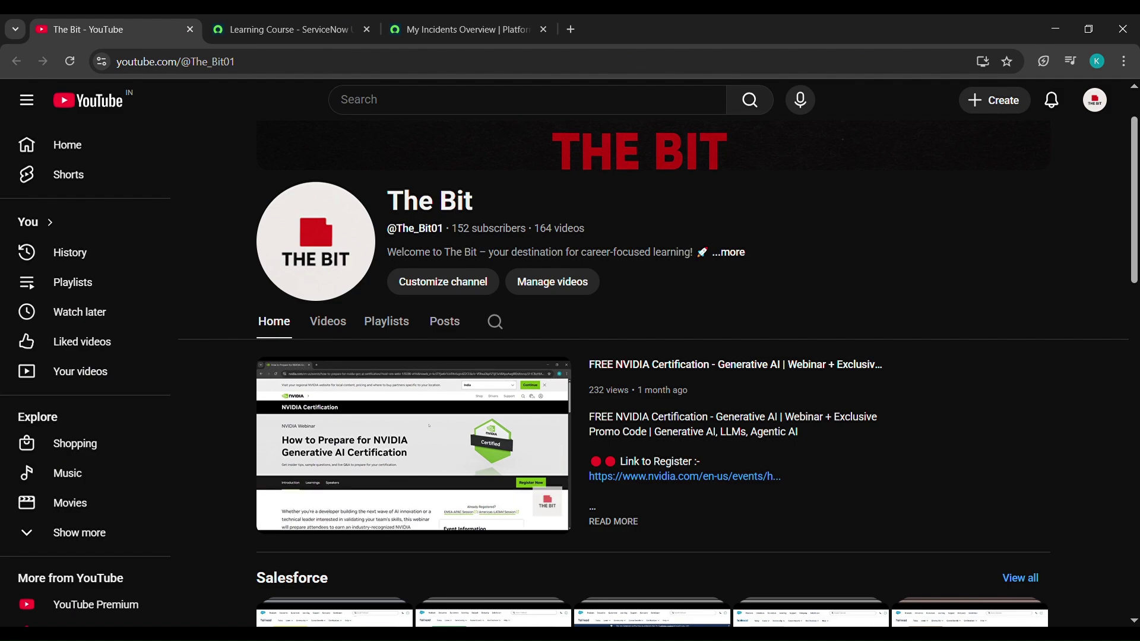
scroll(345, 423, "down", 3)
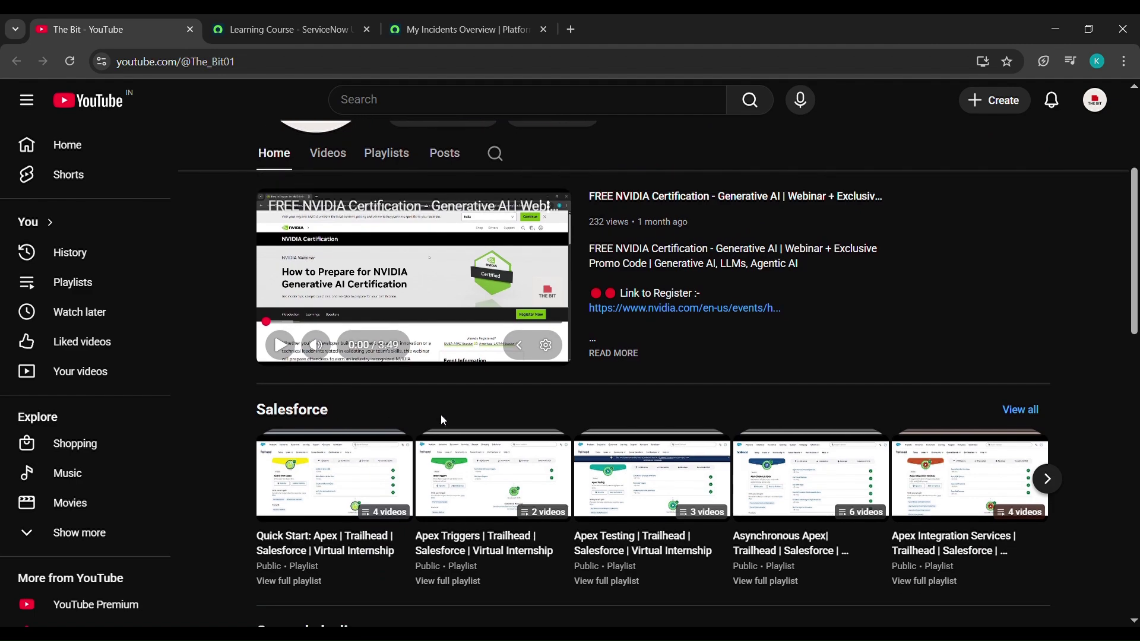
scroll(443, 420, "up", 4)
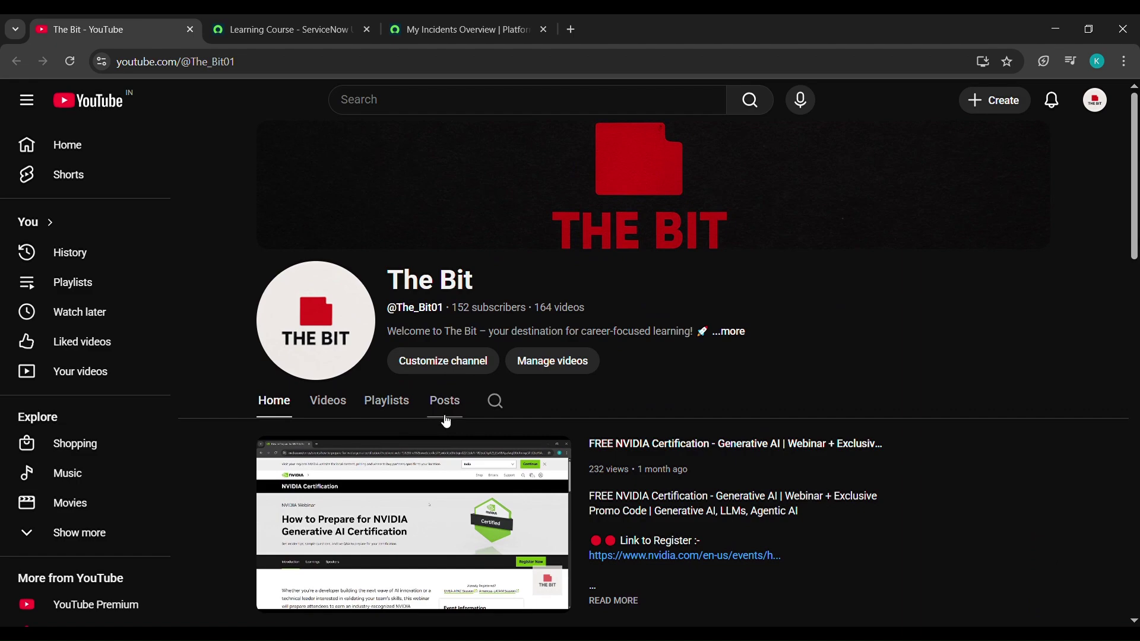